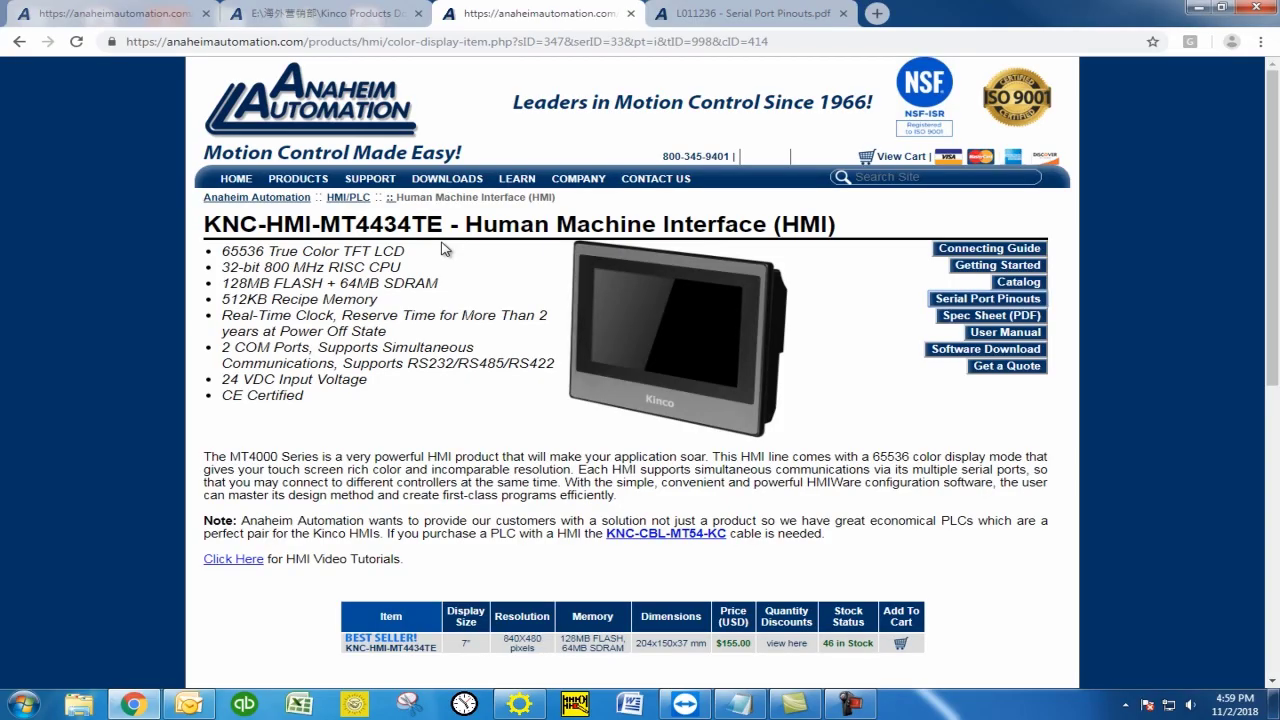
- Go from the Kinco VFD tab to the 'L011236 - Serial Port Pinouts.pdf' HMI COM0/COM1 pinouts
click(157, 22)
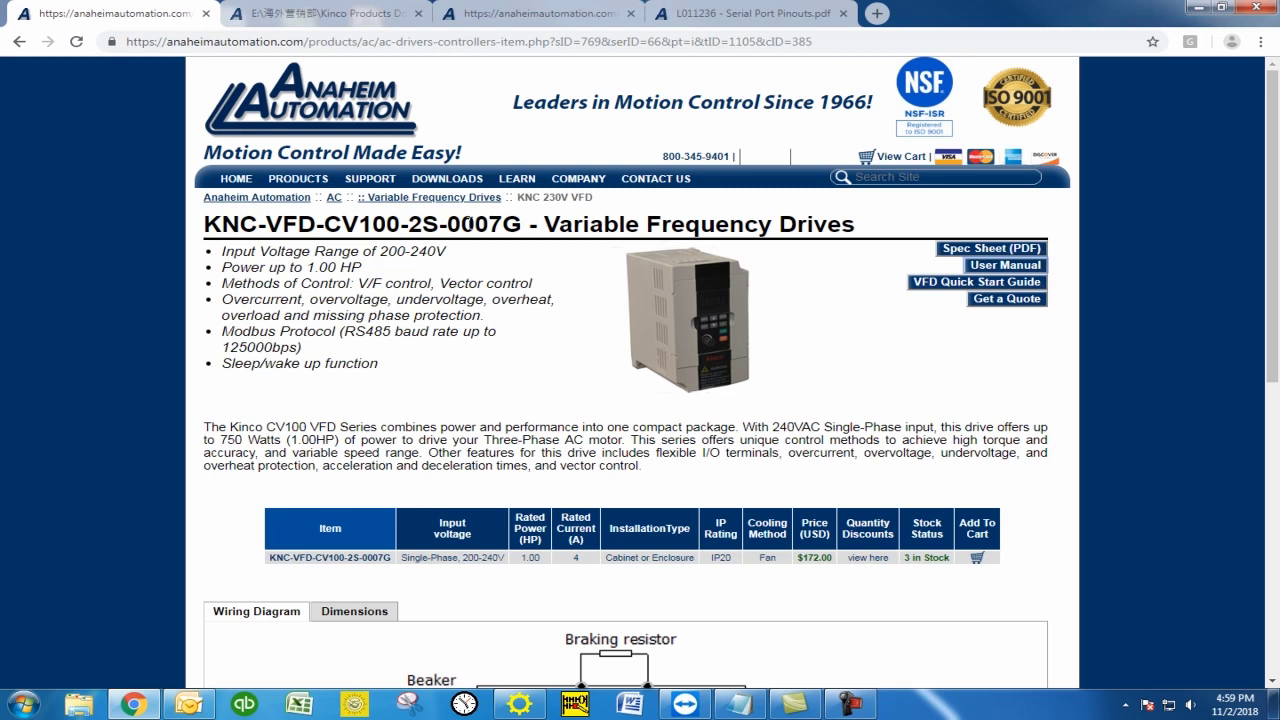
click(735, 14)
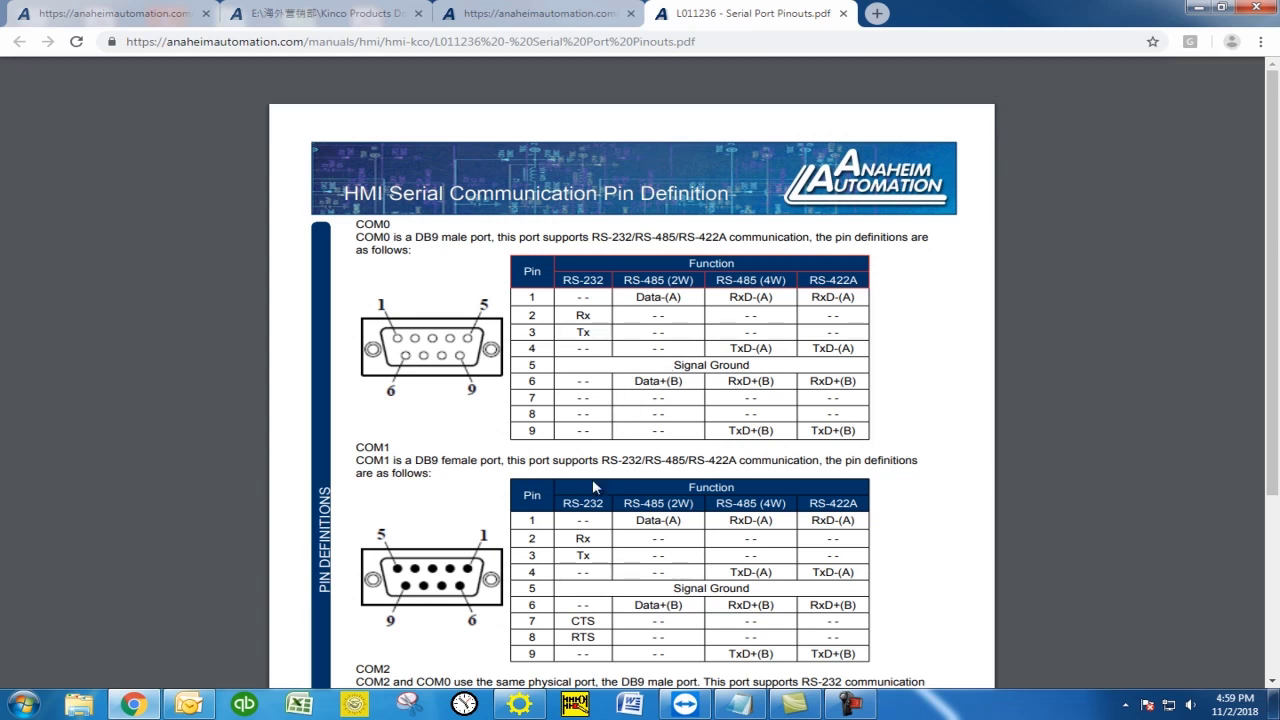
- Bring HMIWare's VFD Operation project to the front, glancing through the File menu
click(520, 705)
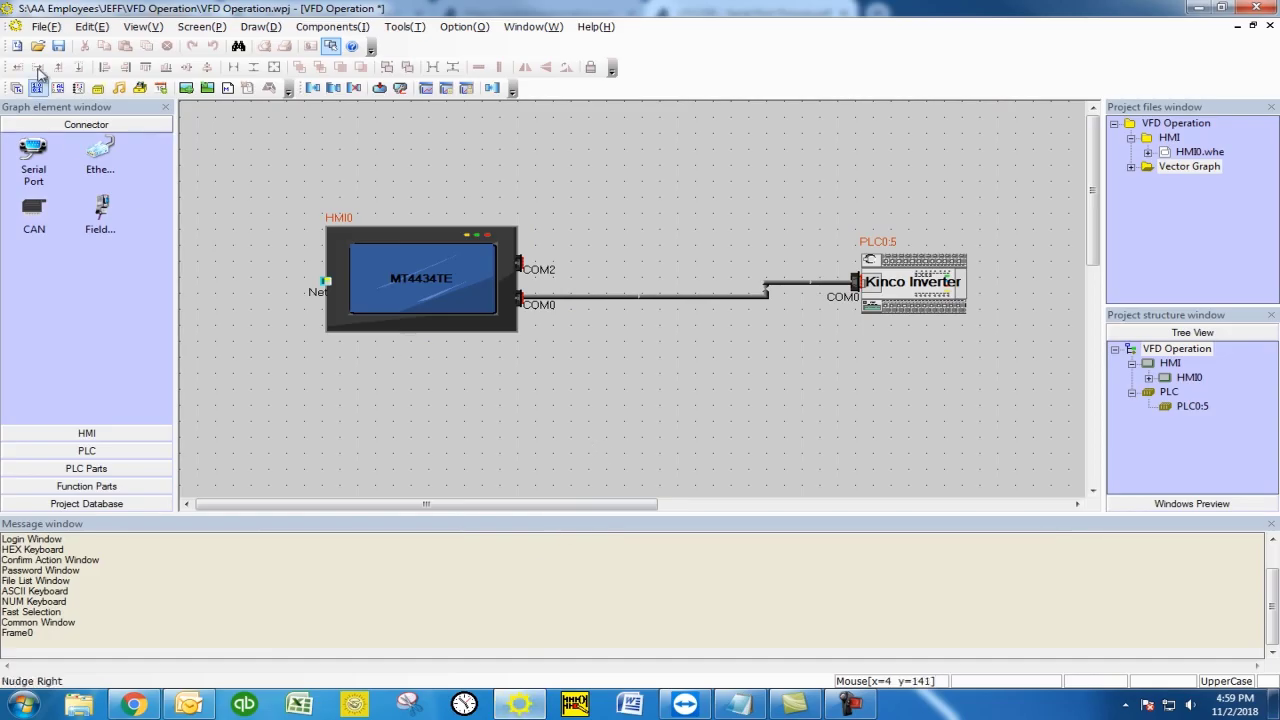
click(46, 26)
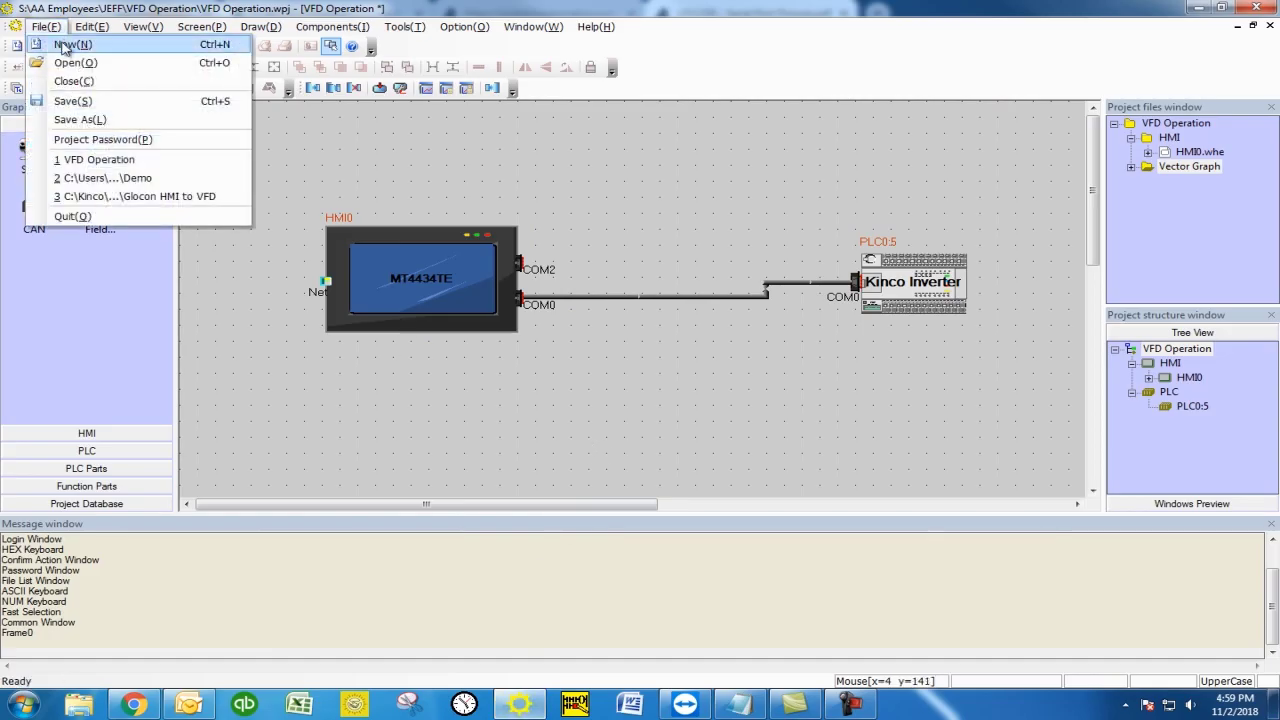
click(330, 118)
click(343, 112)
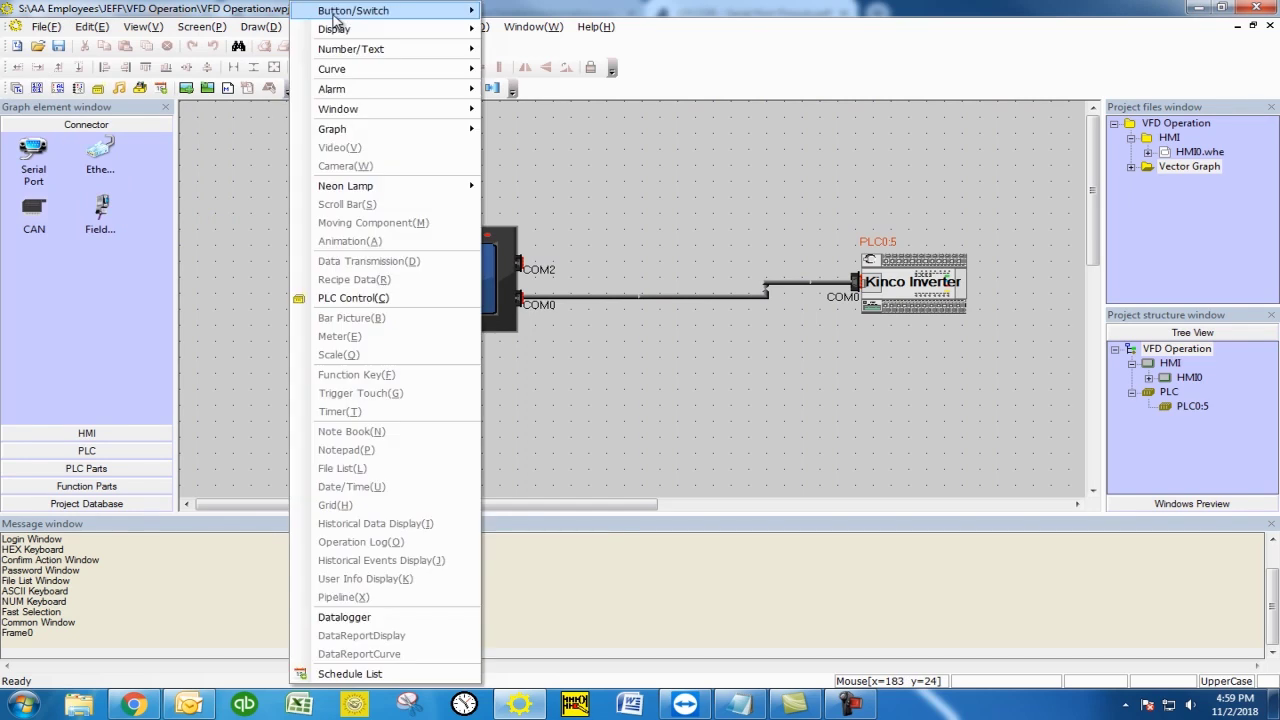
click(241, 213)
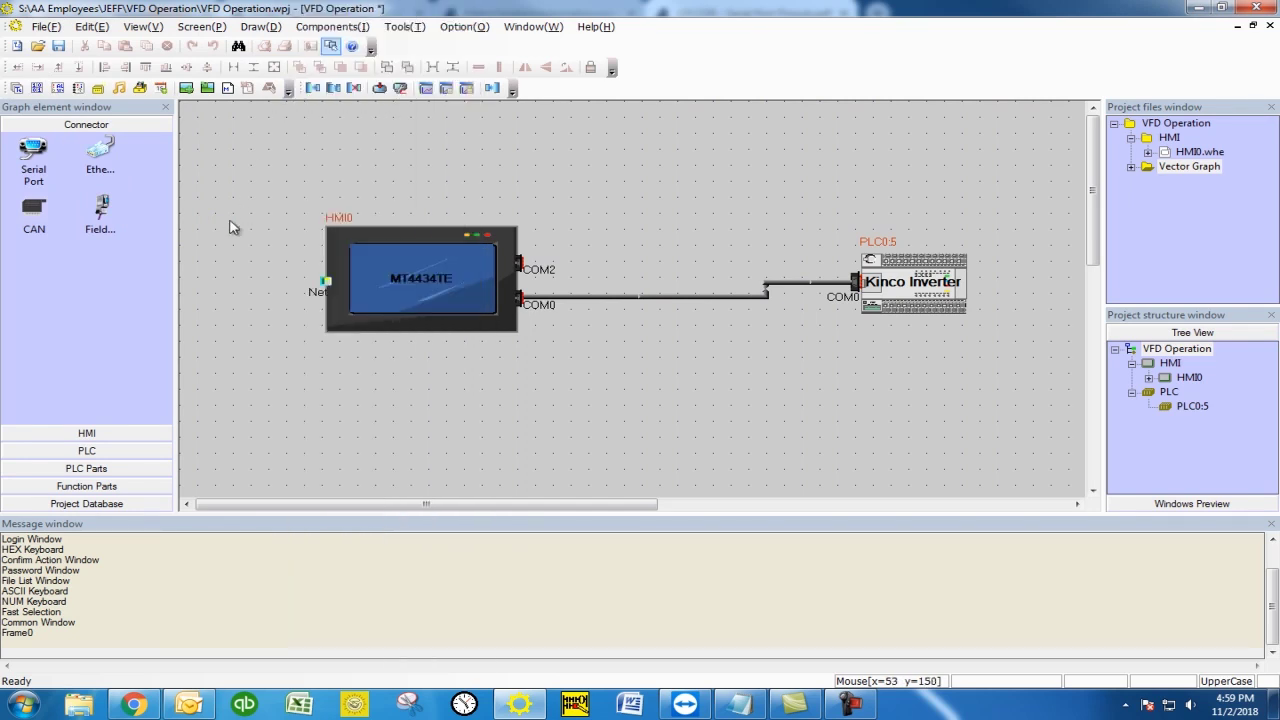
- Expand the HMI models in the Graph element window and select the MT4434TE
click(34, 149)
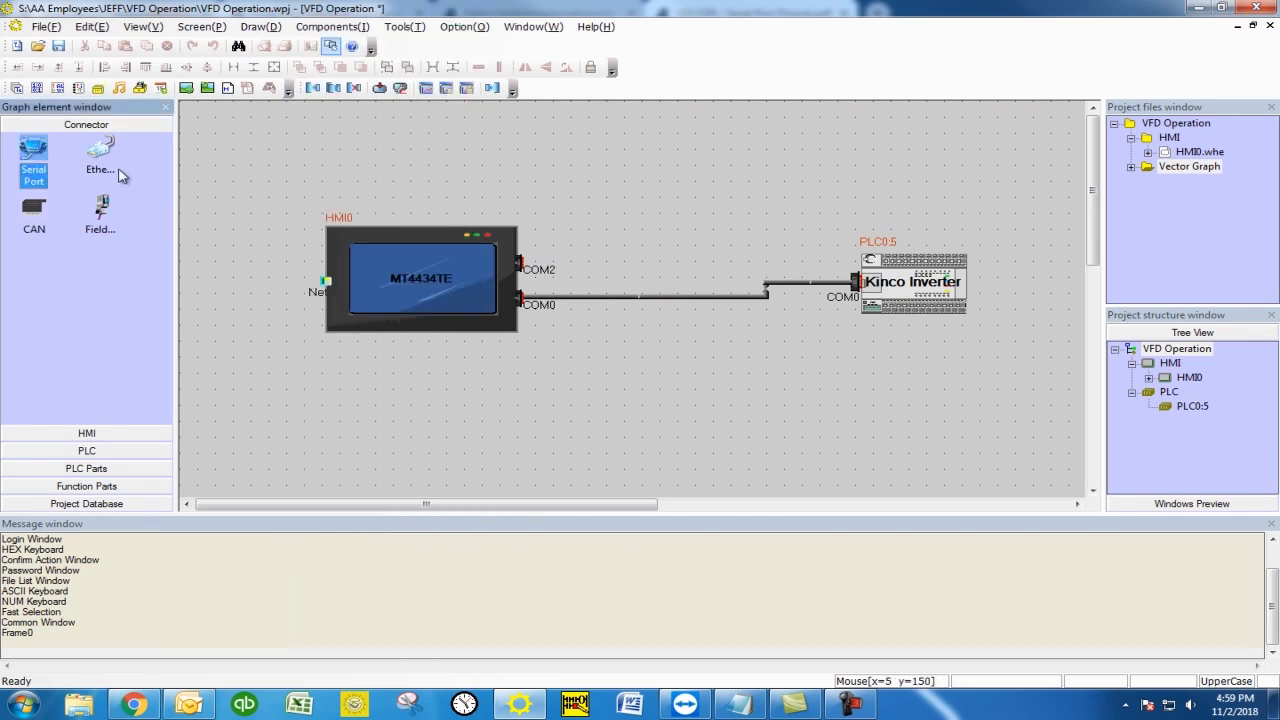
click(85, 433)
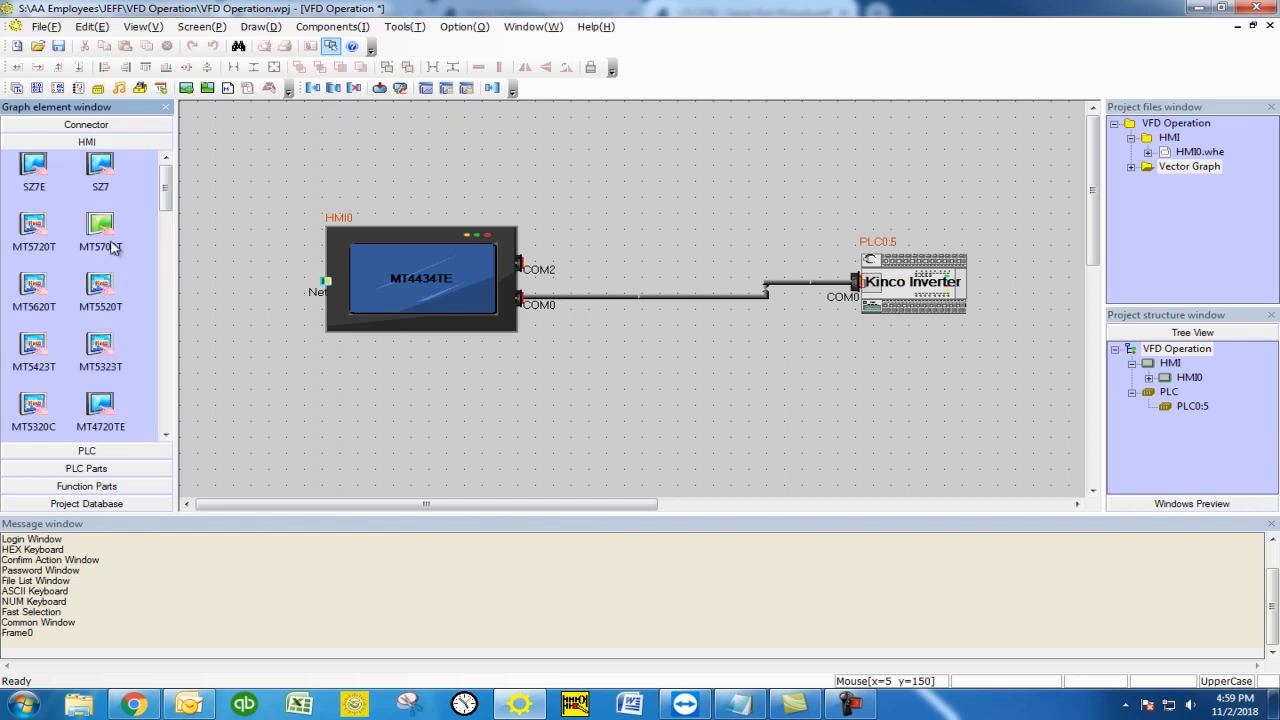
scroll(113, 256, down, 4)
scroll(113, 260, down, 2)
scroll(113, 268, down, 2)
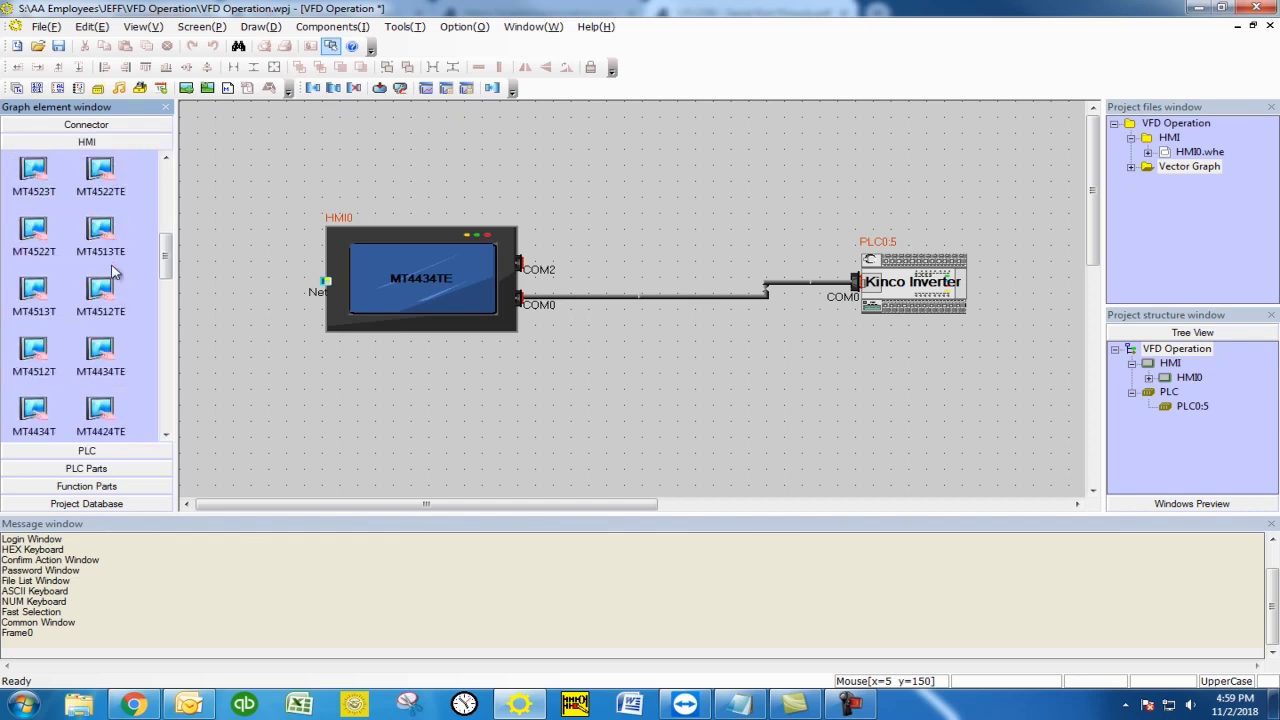
click(100, 352)
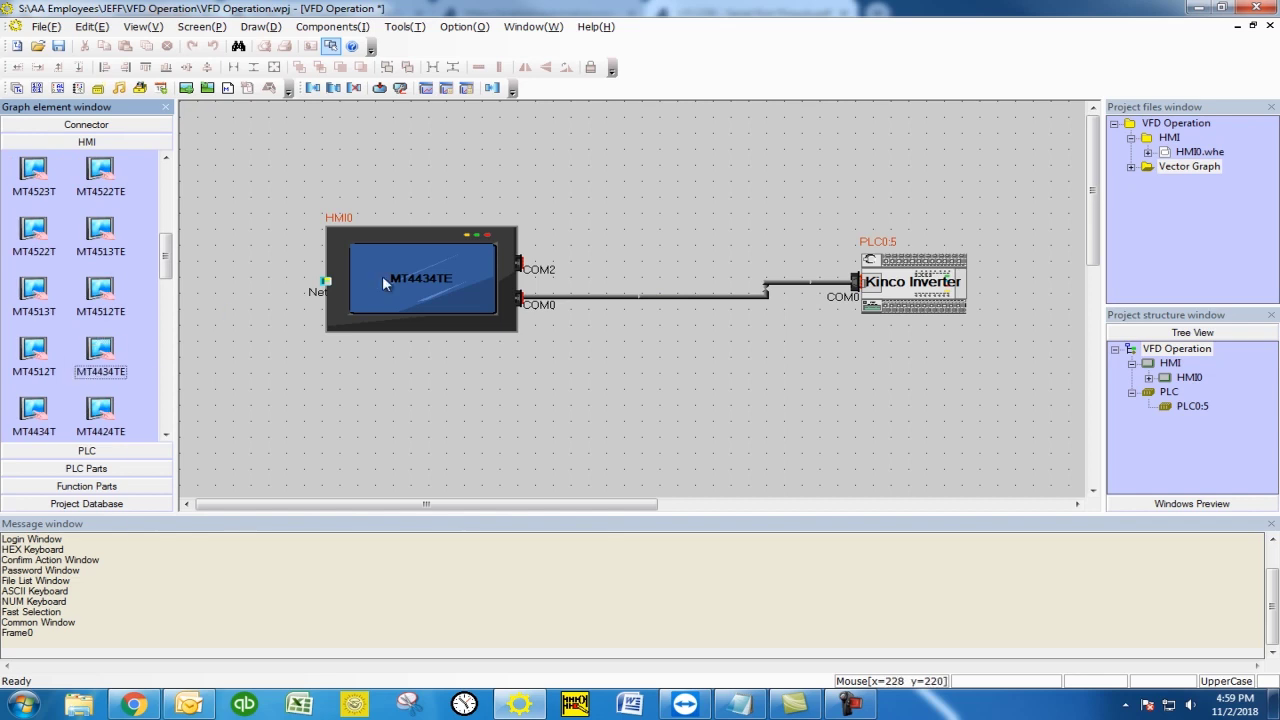
- Locate the Kinco Inverter in the PLC model list and select it on the diagram
click(120, 451)
scroll(113, 317, down, 6)
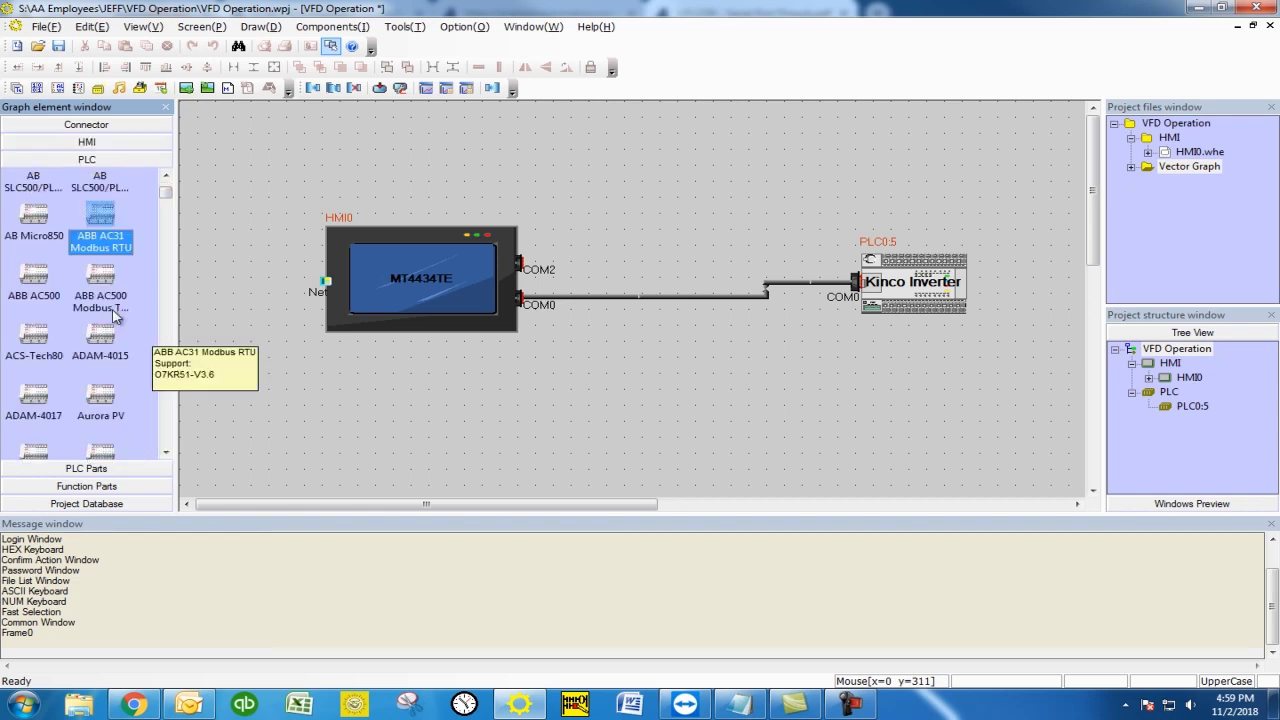
scroll(113, 317, down, 12)
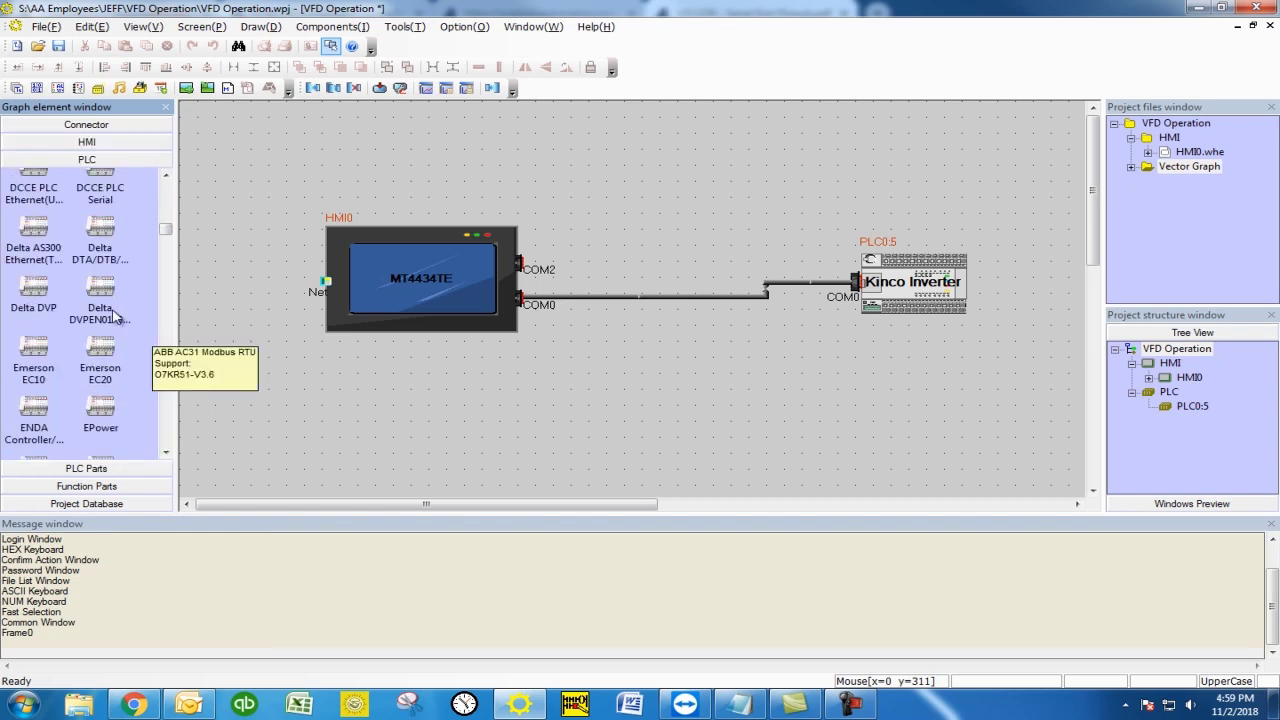
scroll(113, 317, down, 10)
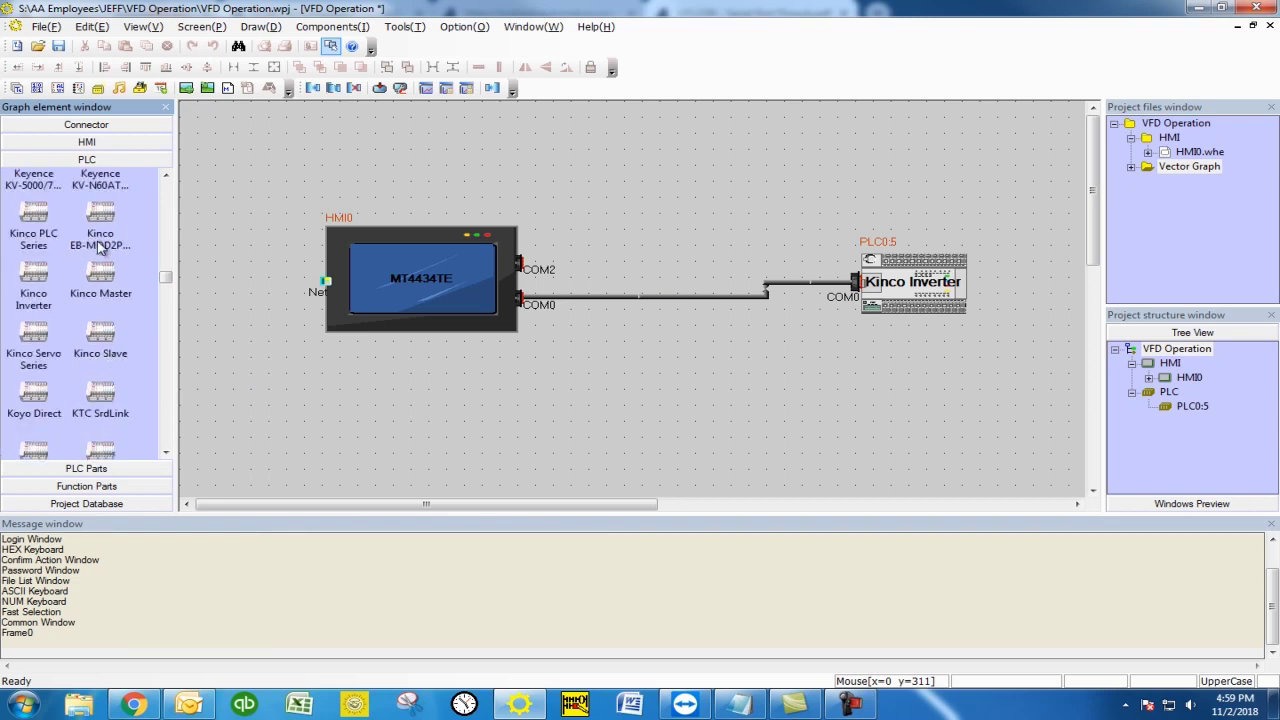
click(44, 277)
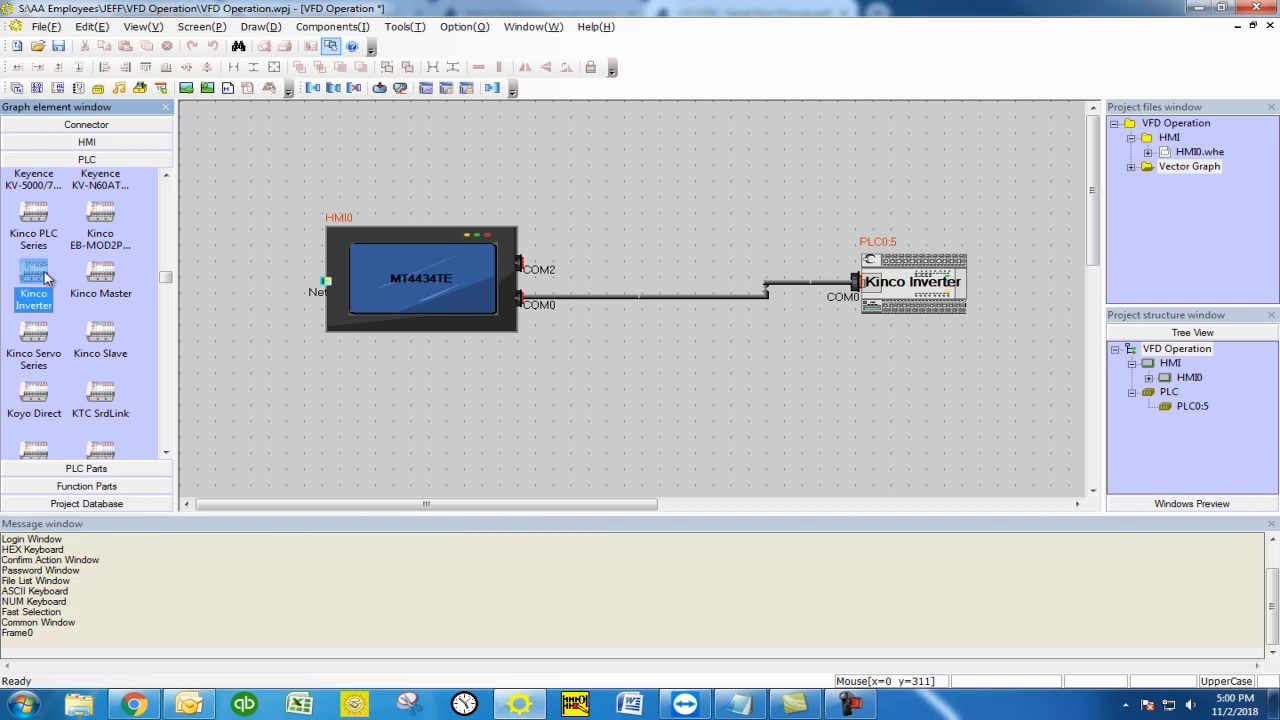
click(890, 286)
click(100, 136)
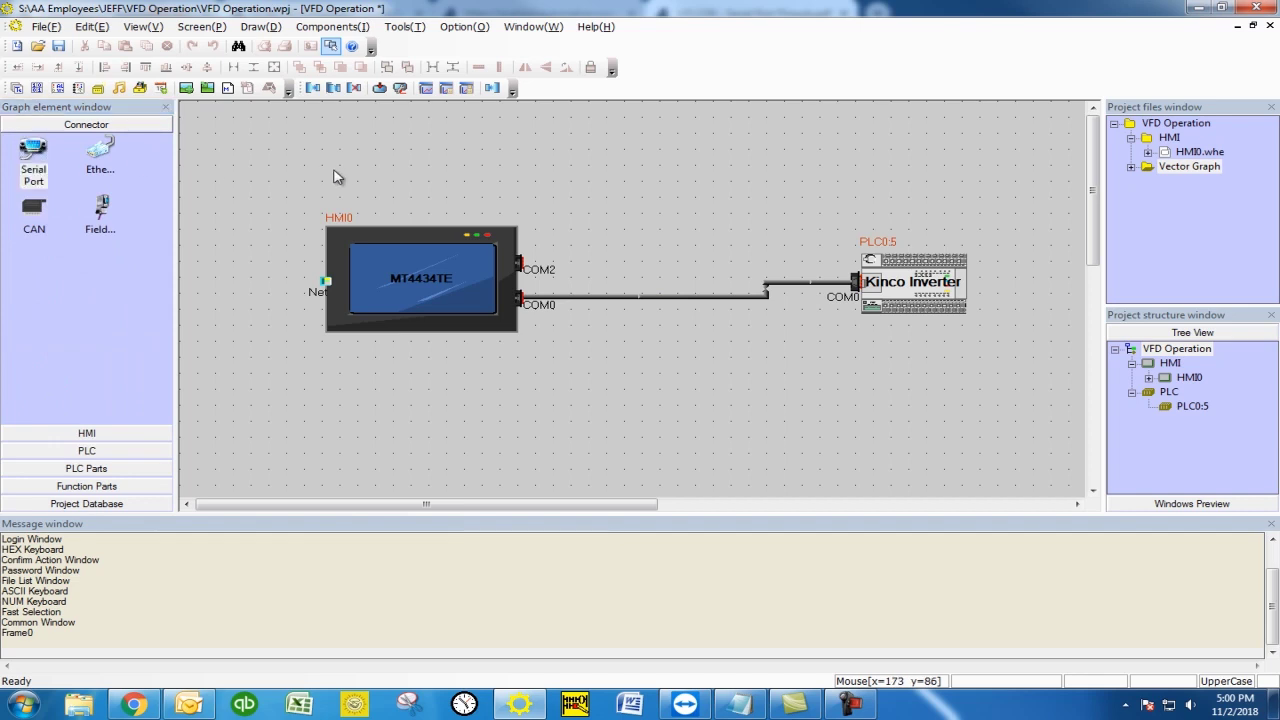
- Move the MT4434TE panel and Kinco Inverter to new spots, keeping the COM0 cable attached
drag(461, 276, 403, 272)
drag(540, 294, 560, 209)
drag(411, 257, 382, 230)
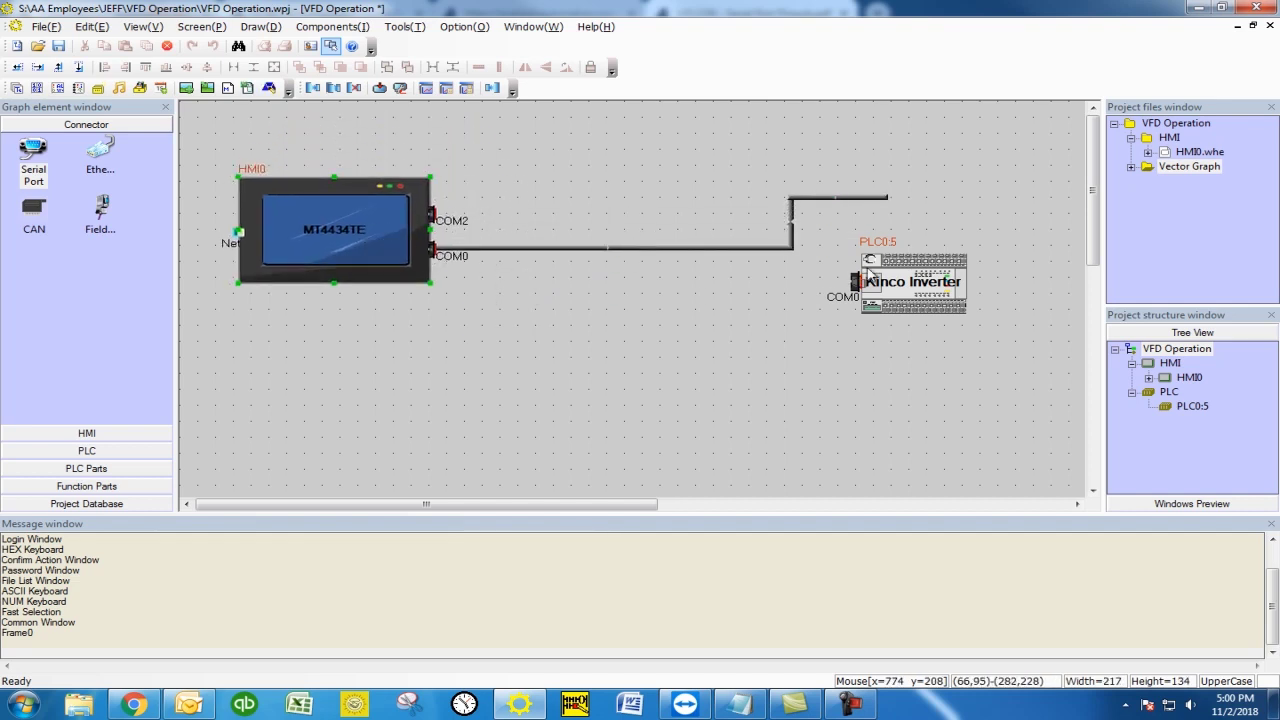
mouse_move(873, 275)
mouse_down()
mouse_move(889, 211)
mouse_move(881, 282)
mouse_up()
drag(405, 242, 553, 242)
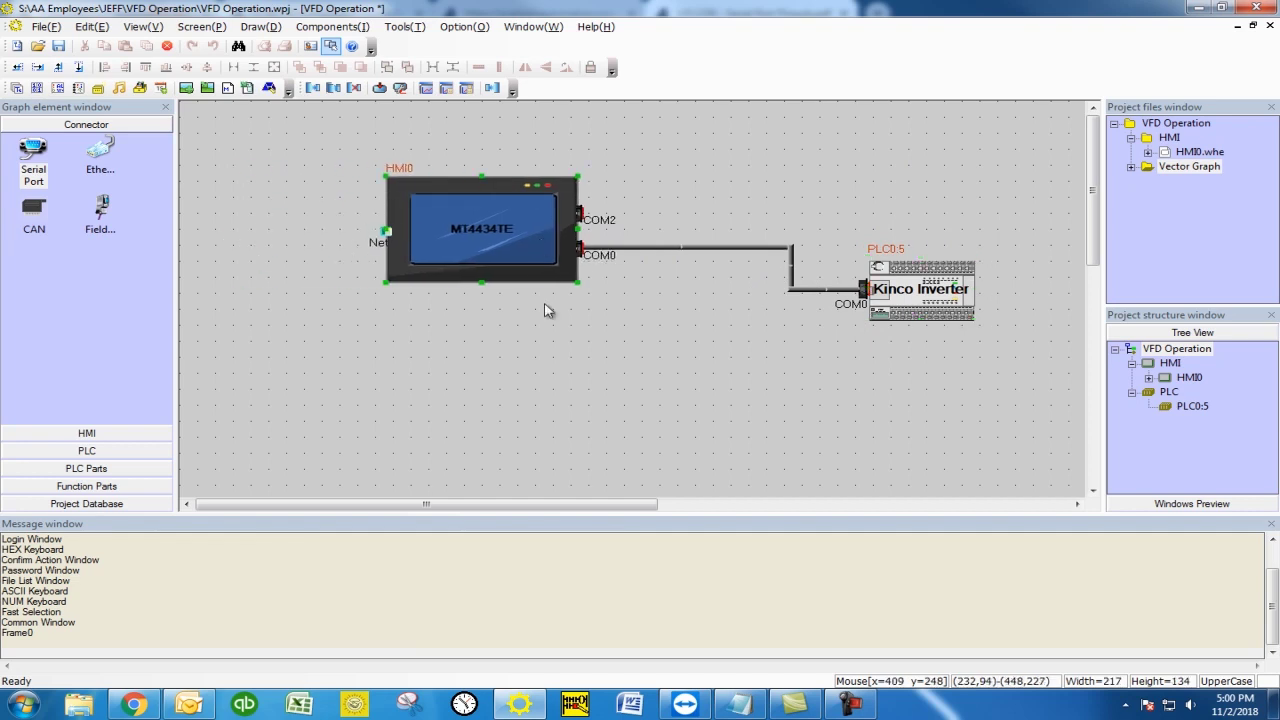
- In HMI Attribute's COM0 Setting, set port type RS485-2 and baud rate 9600
double_click(496, 244)
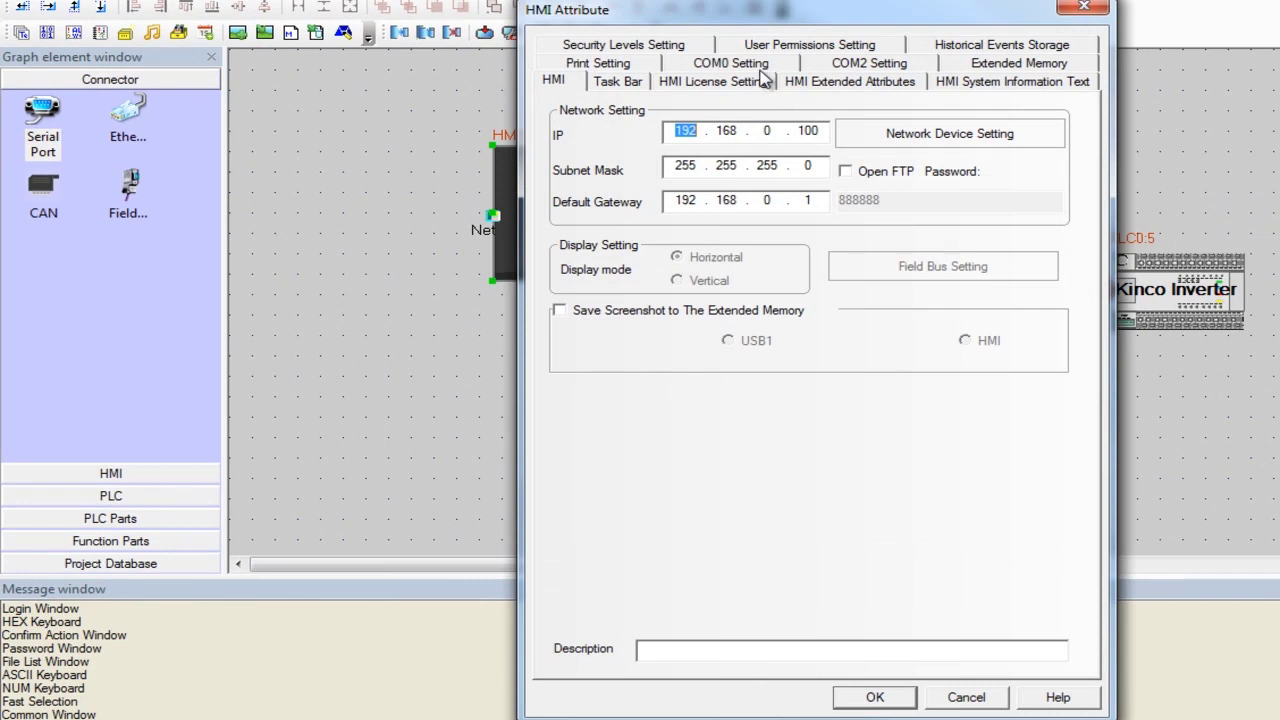
click(760, 68)
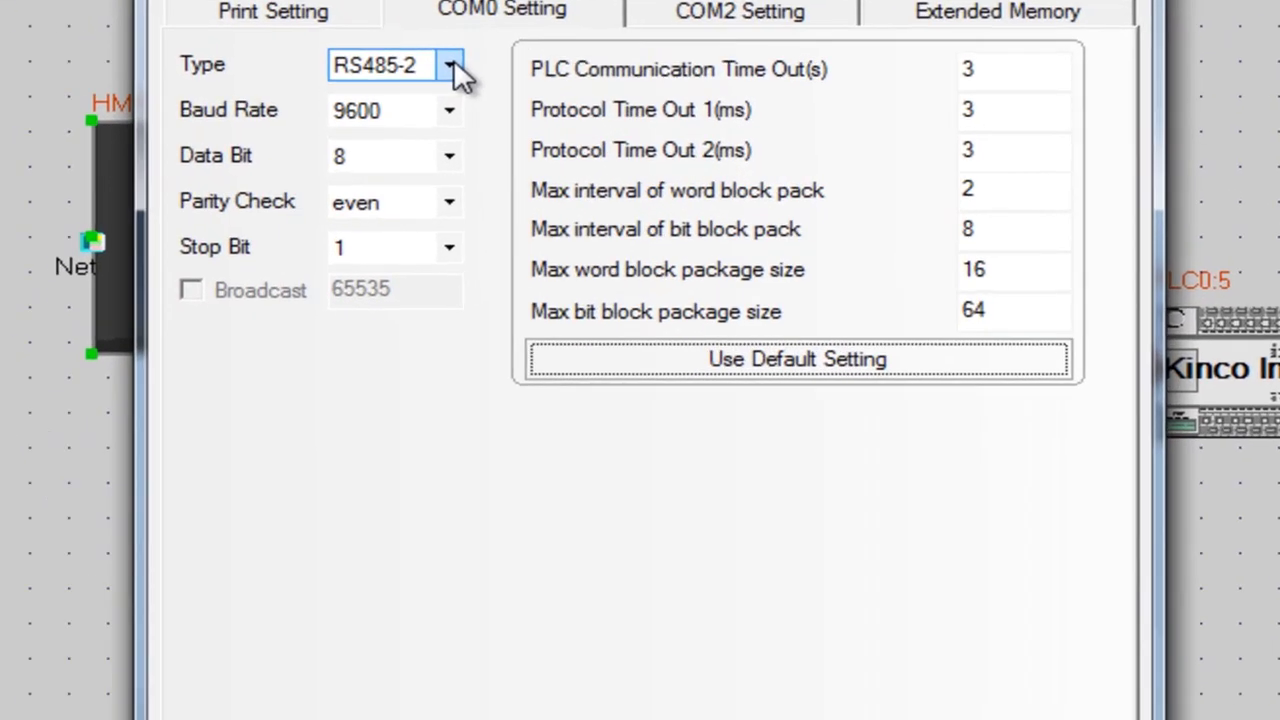
click(701, 113)
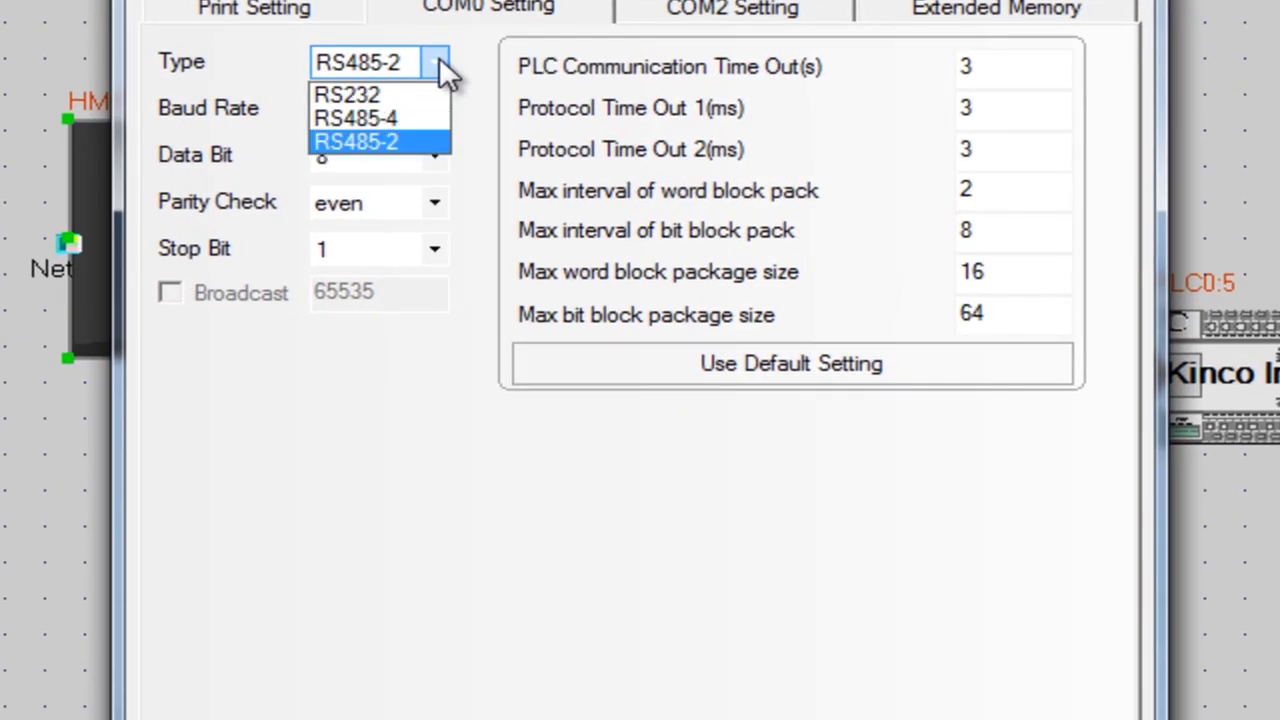
click(435, 141)
click(435, 110)
drag(439, 193, 441, 219)
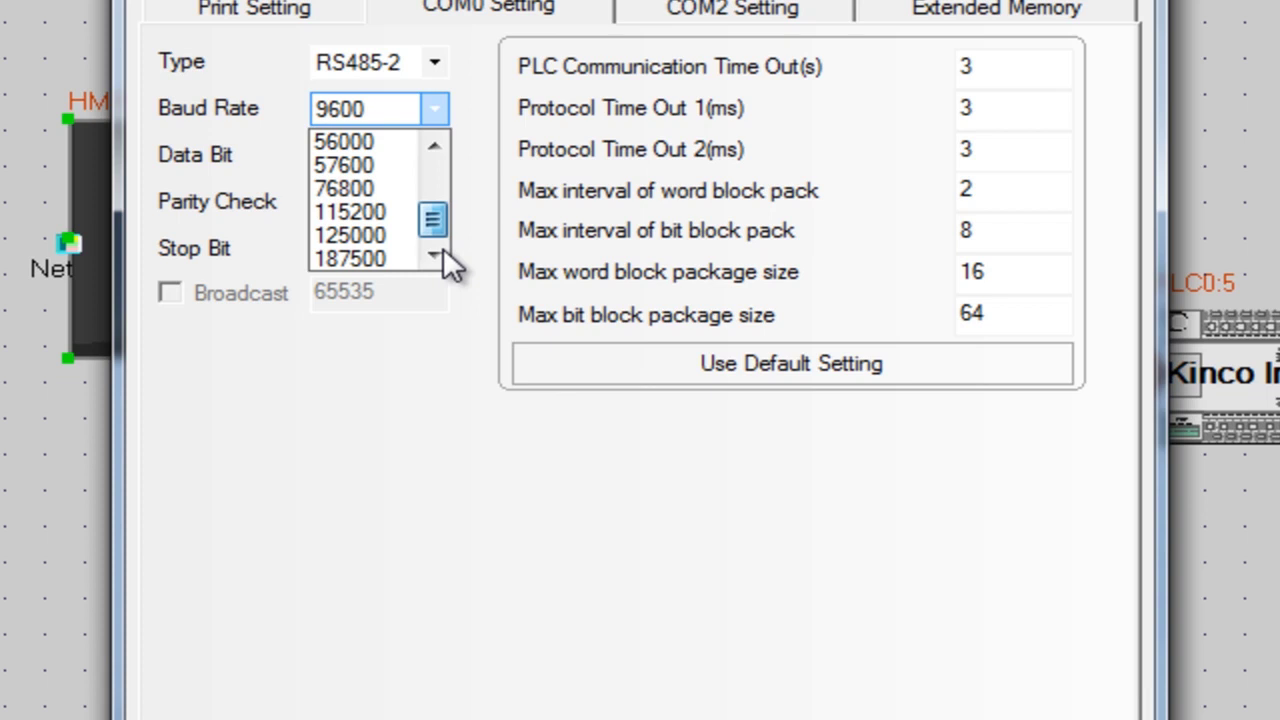
scroll(445, 244, up, 2)
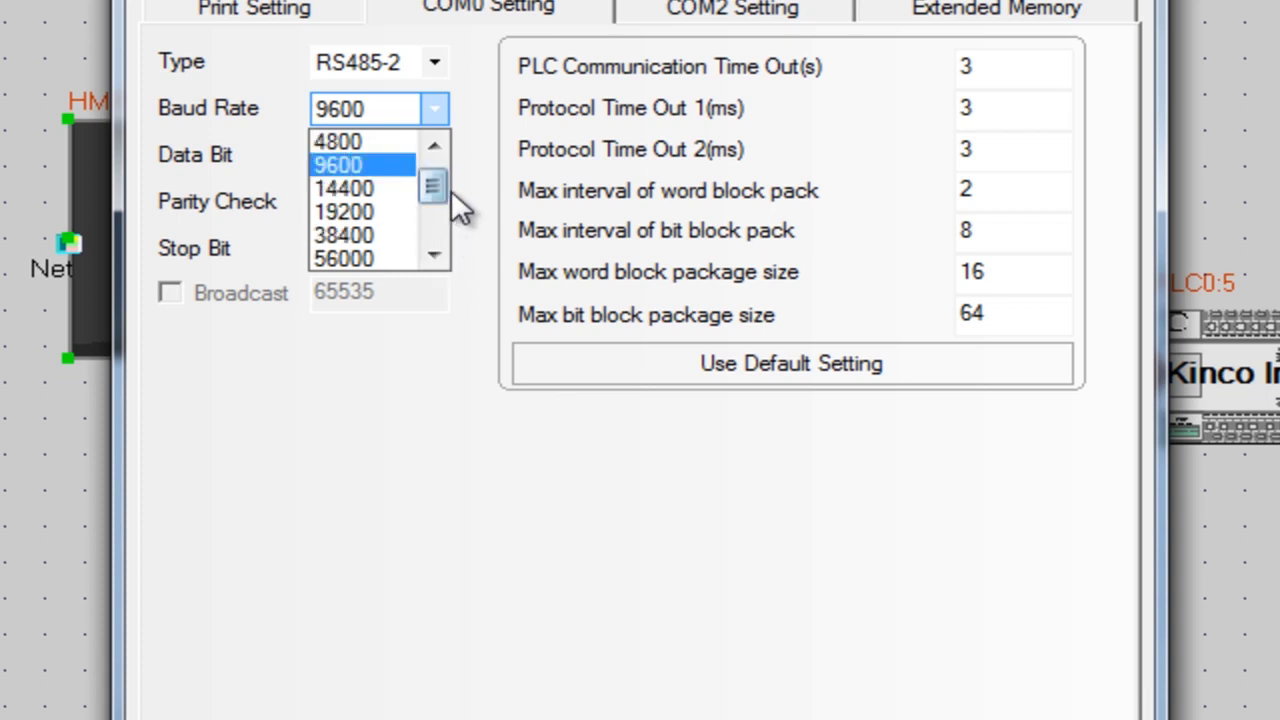
click(373, 164)
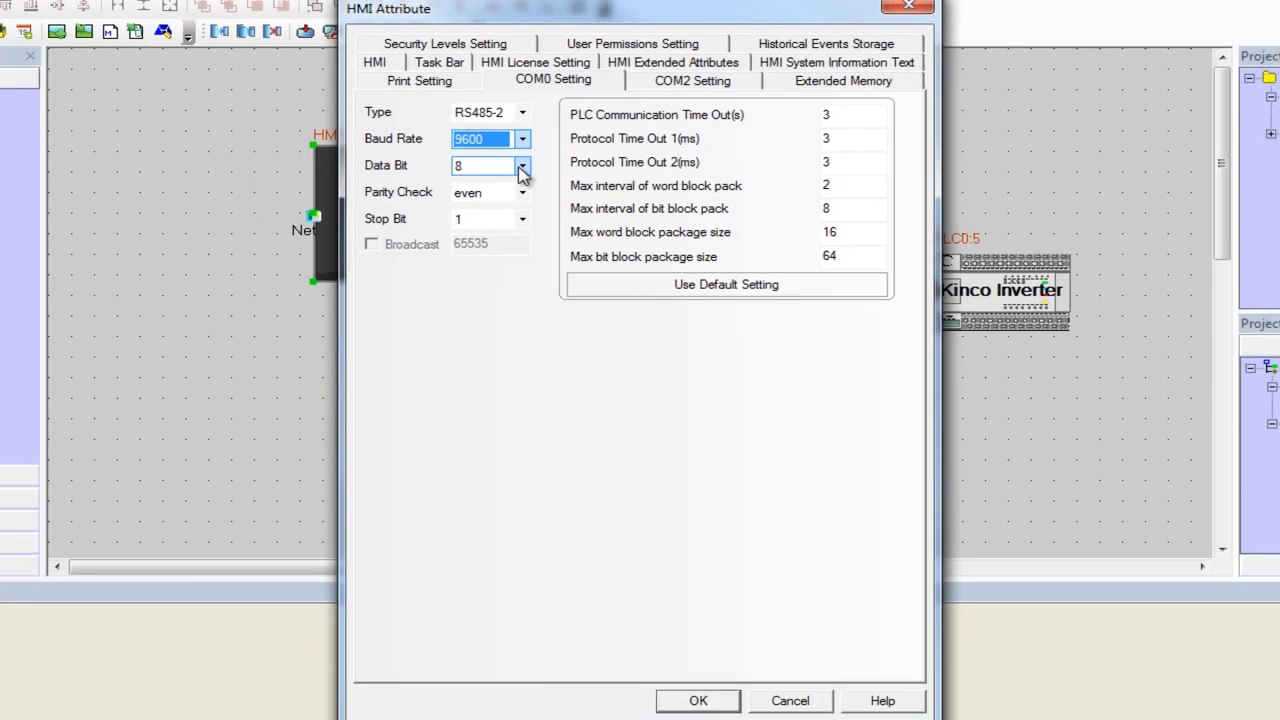
- Set COM0 to 8 data bits, even parity and 1 stop bit
click(434, 155)
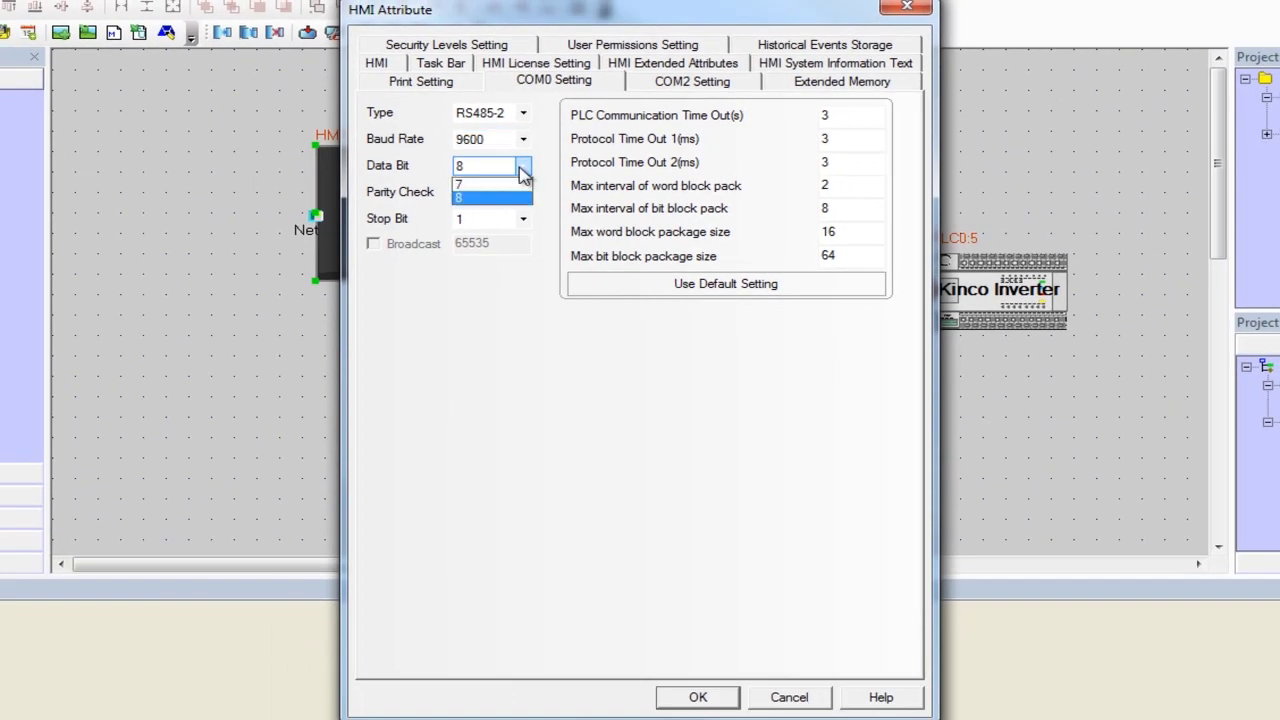
click(520, 197)
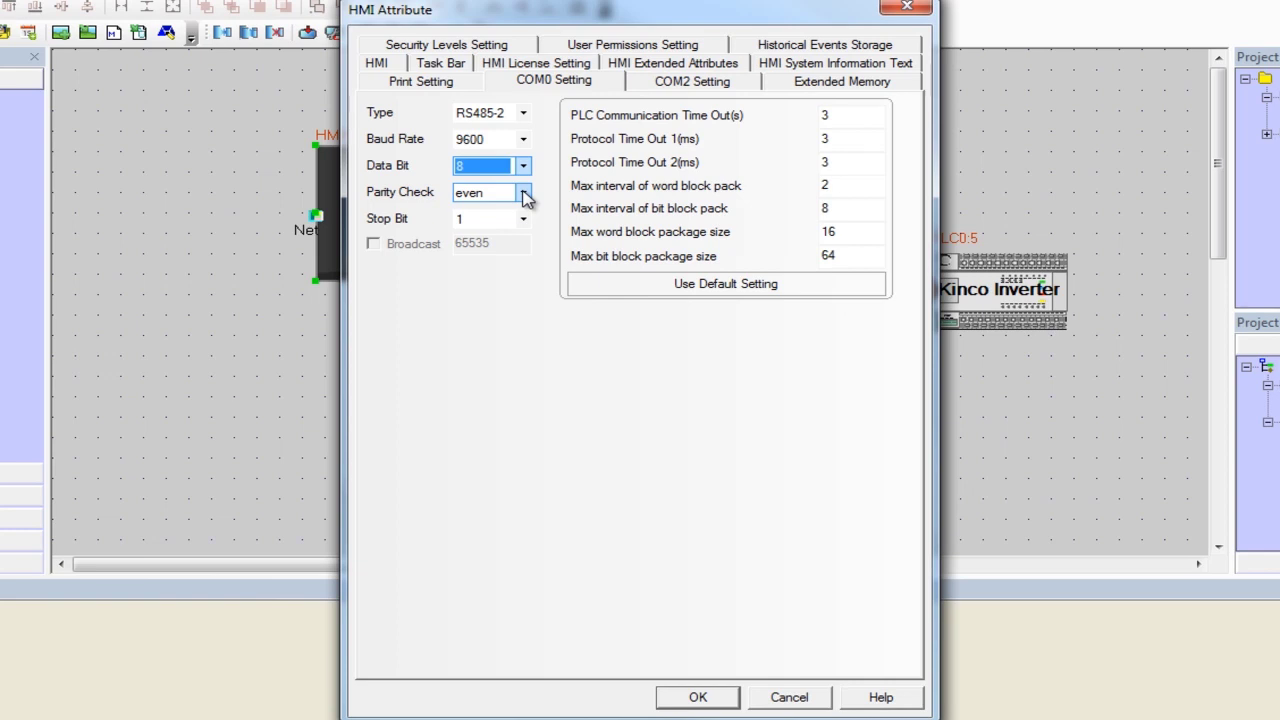
click(524, 197)
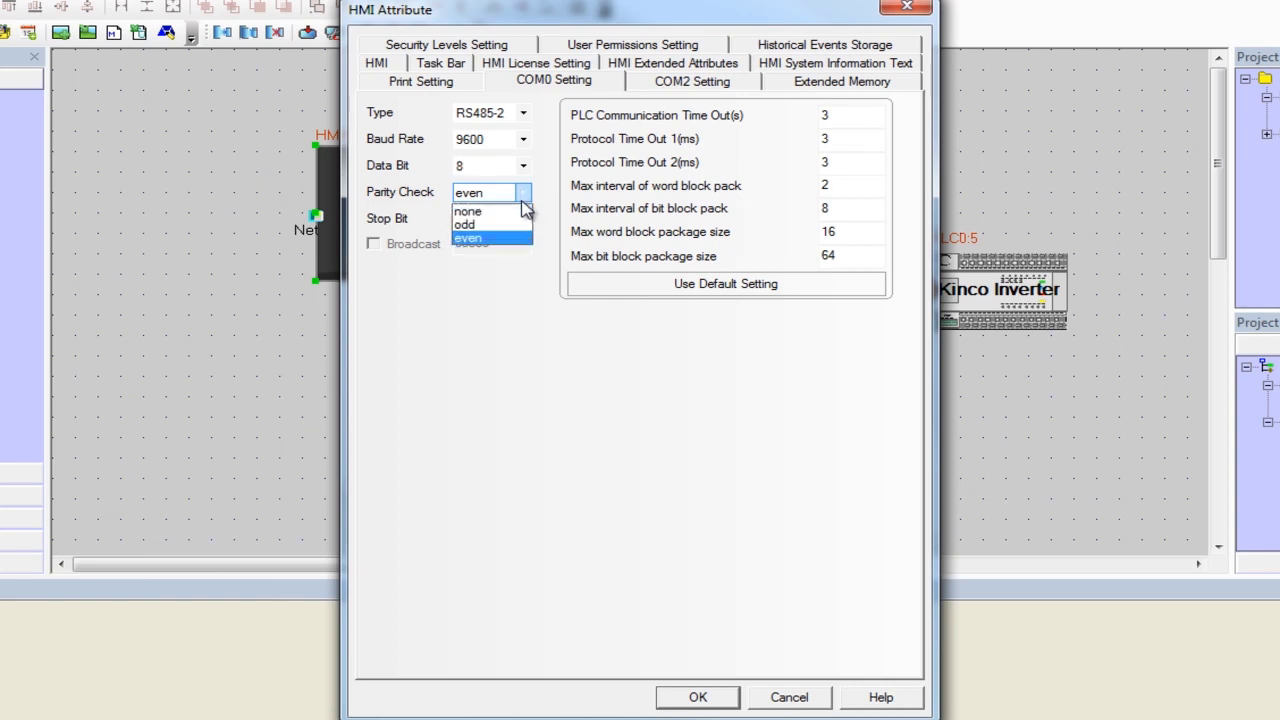
click(524, 198)
click(523, 218)
click(523, 218)
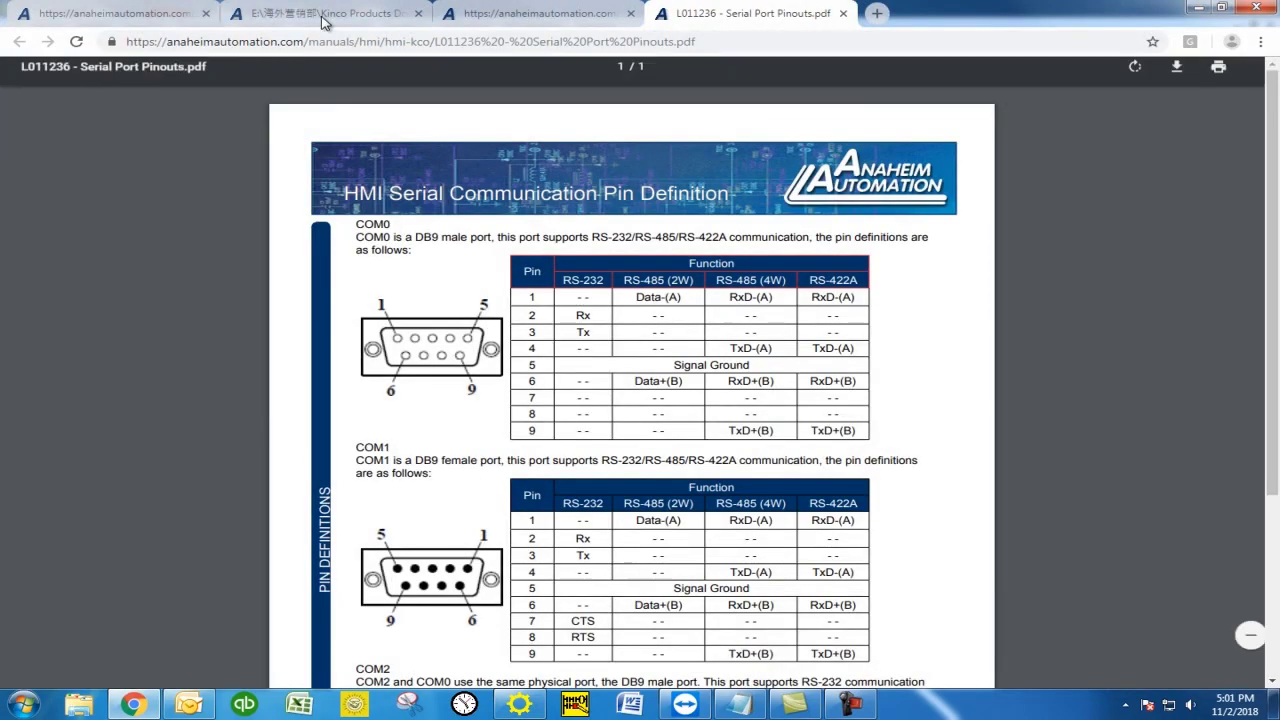
- Search the CV100 manual for B3.0 and scroll to the b3.00 data format table
click(316, 13)
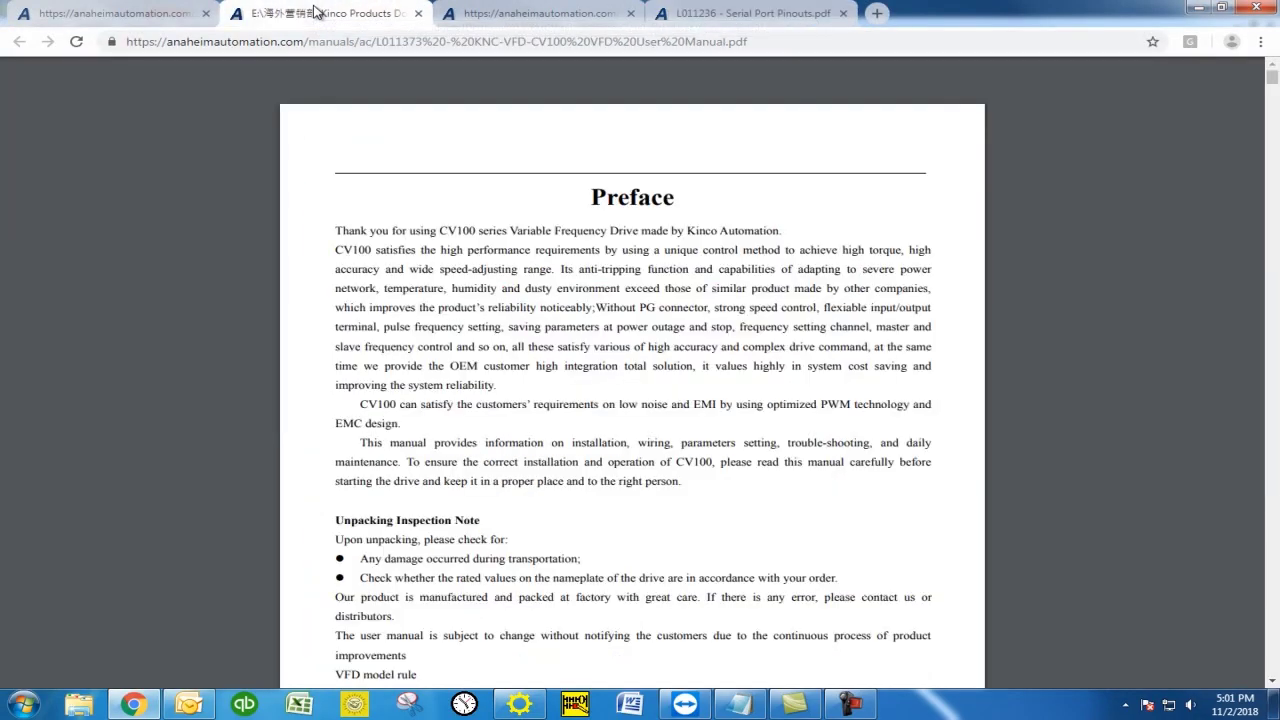
key(ctrl+f)
text(B3.00)
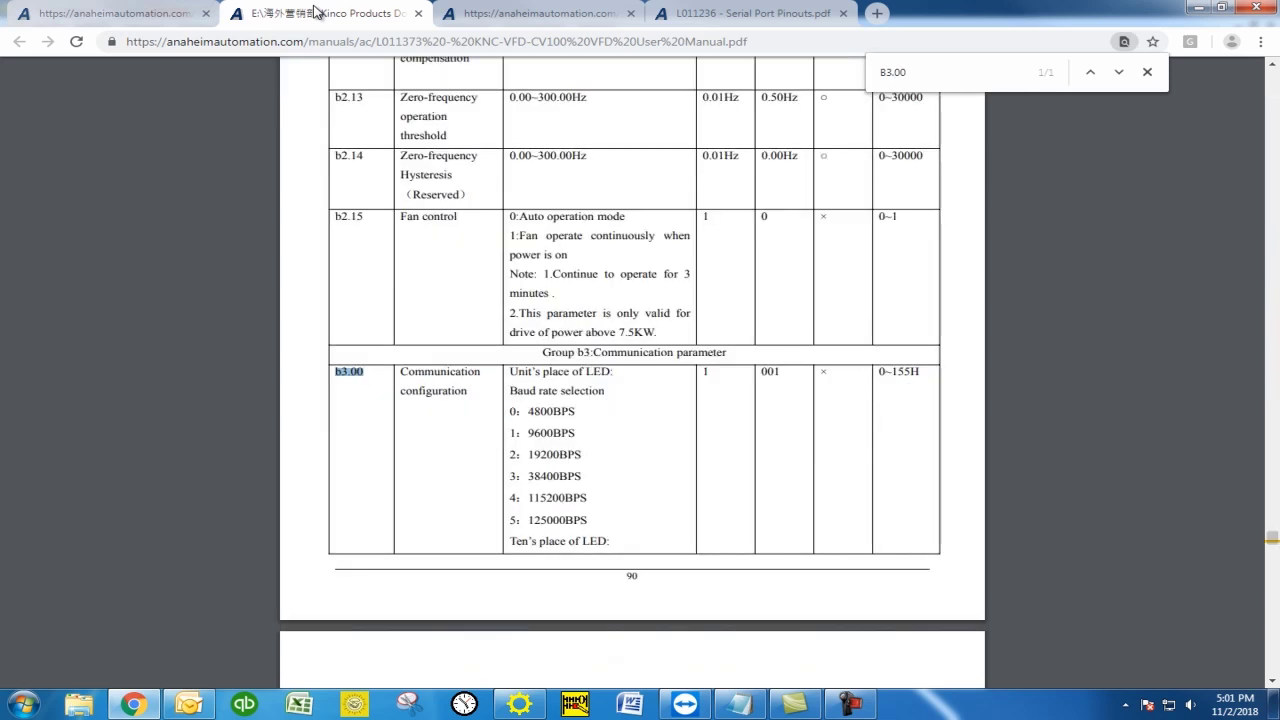
click(600, 428)
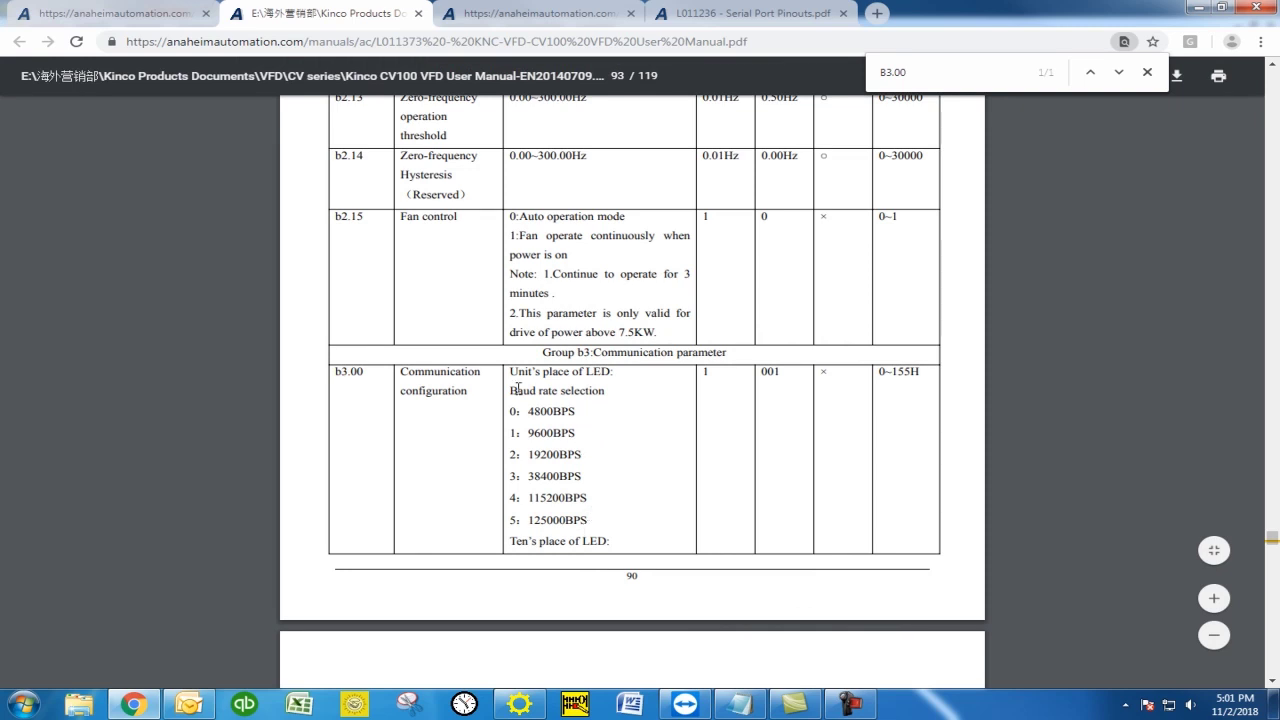
scroll(603, 423, down, 1)
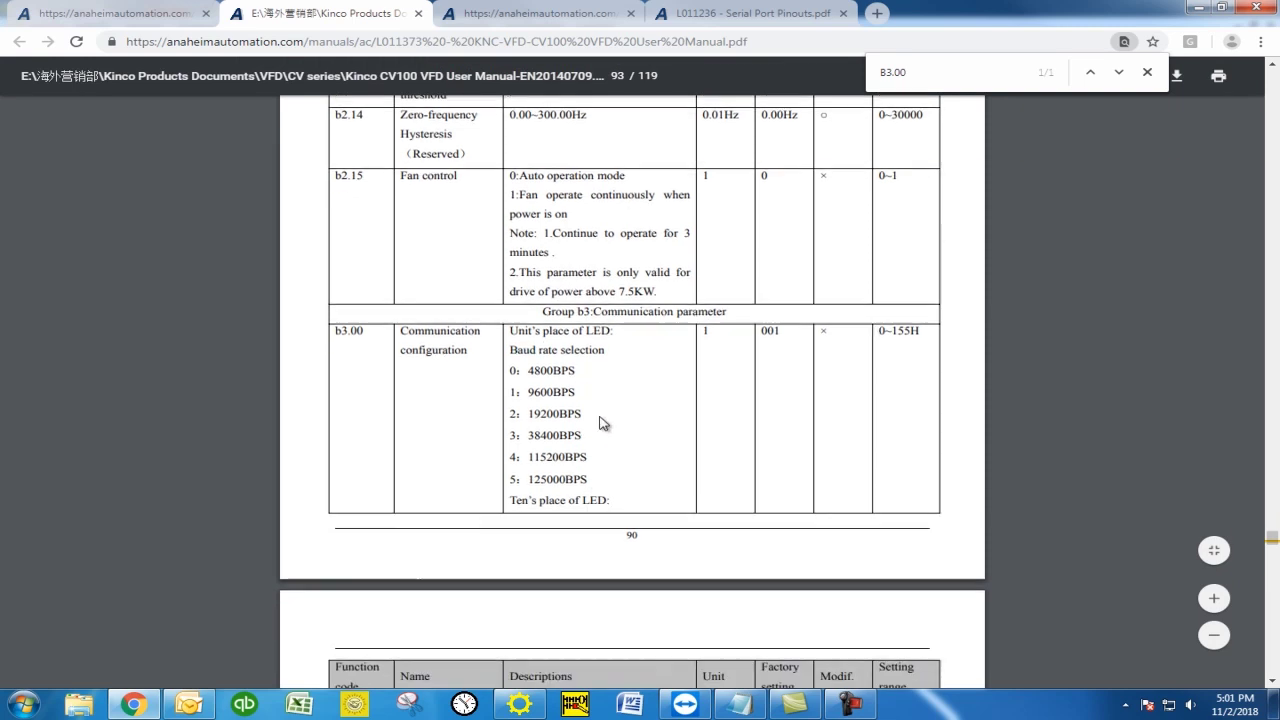
scroll(603, 423, down, 4)
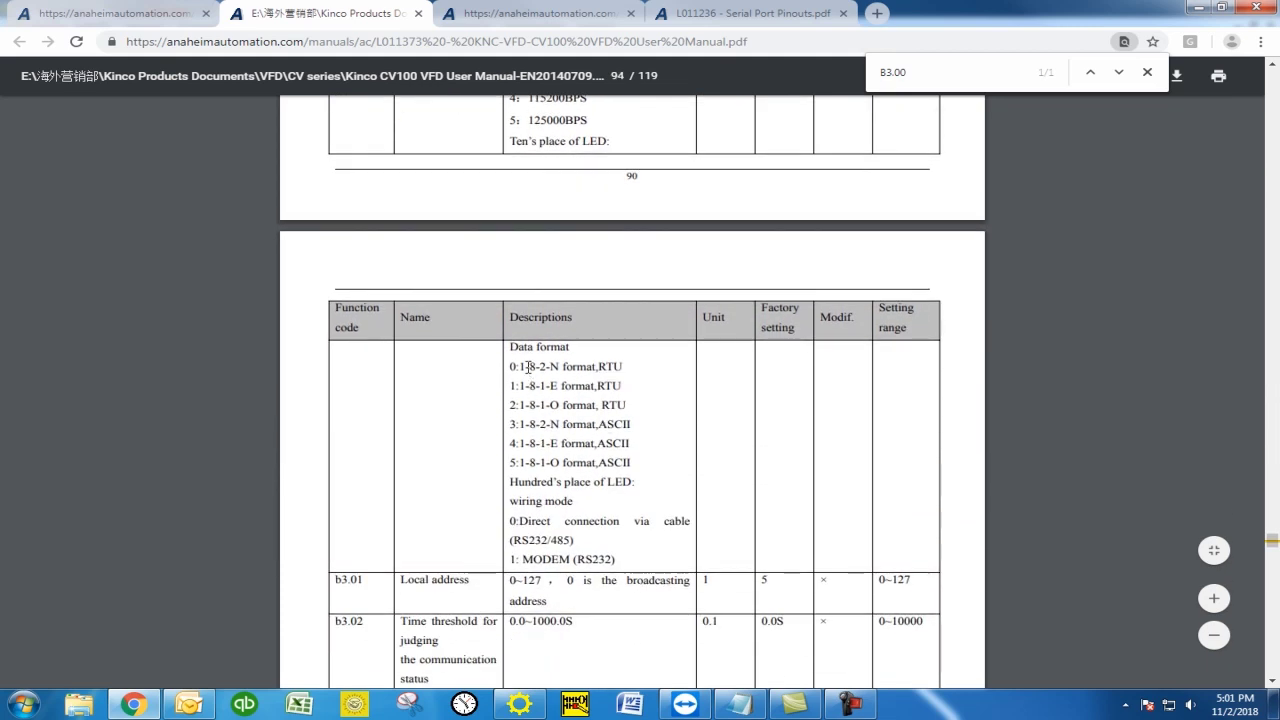
- Highlight the 1-8-2-N RTU data format entry, then return to HMIWare
drag(592, 367, 622, 367)
click(621, 385)
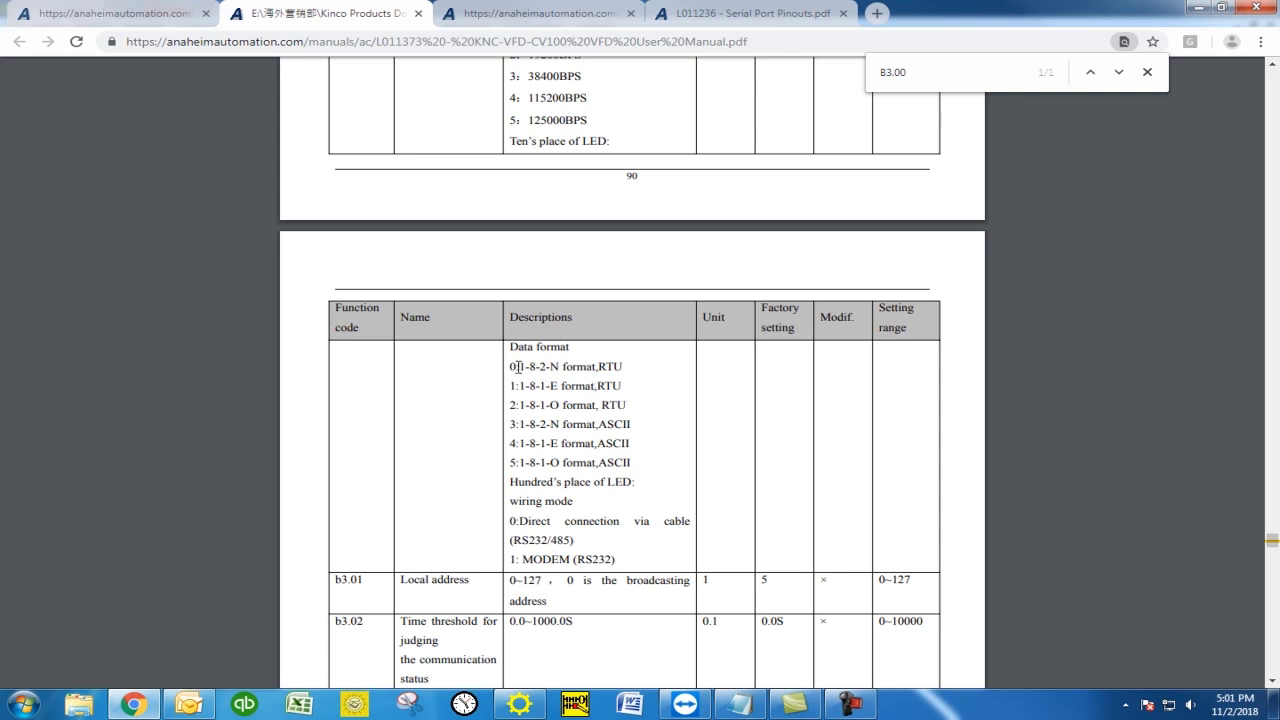
drag(519, 367, 560, 367)
click(567, 366)
click(520, 704)
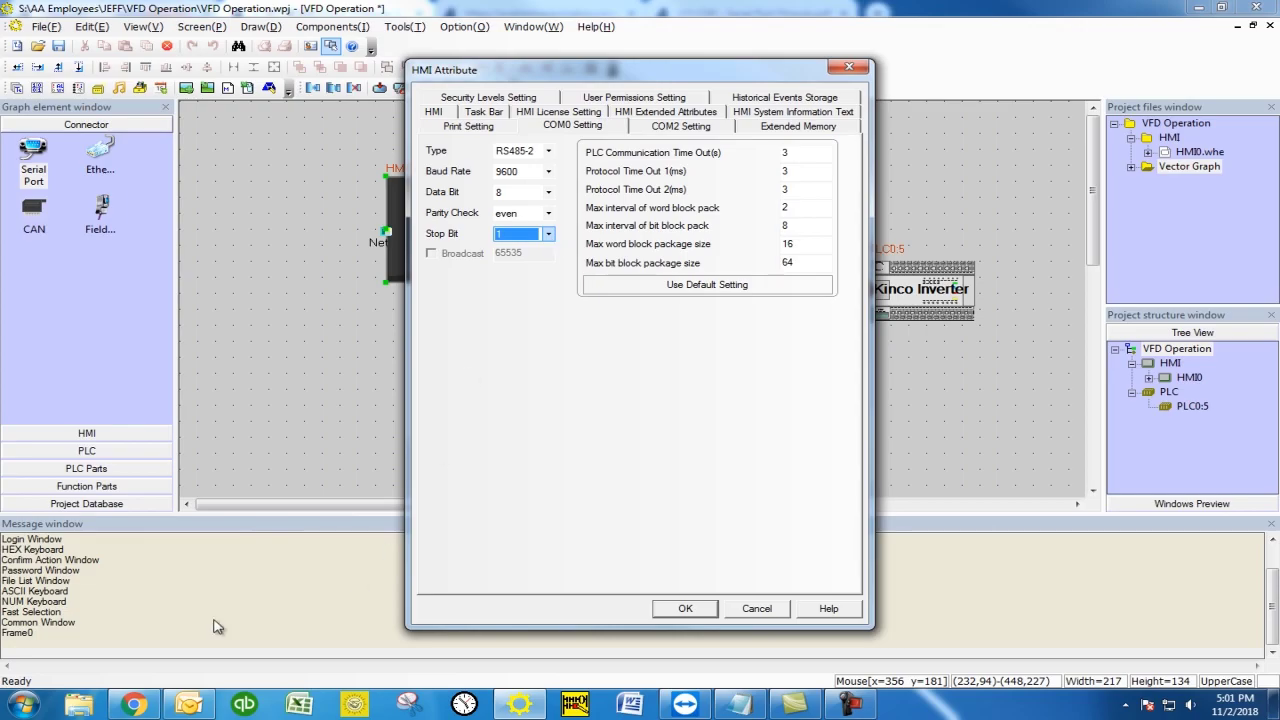
click(140, 702)
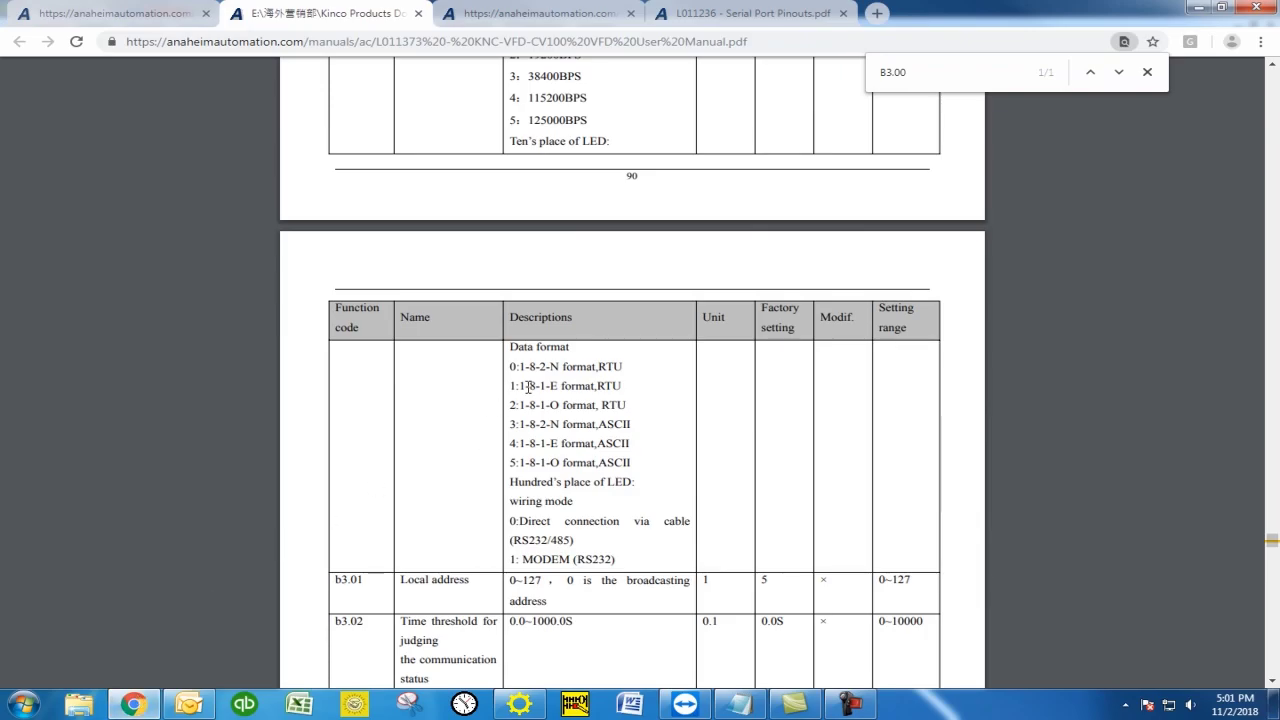
drag(530, 386, 624, 385)
click(624, 384)
scroll(624, 384, up, 2)
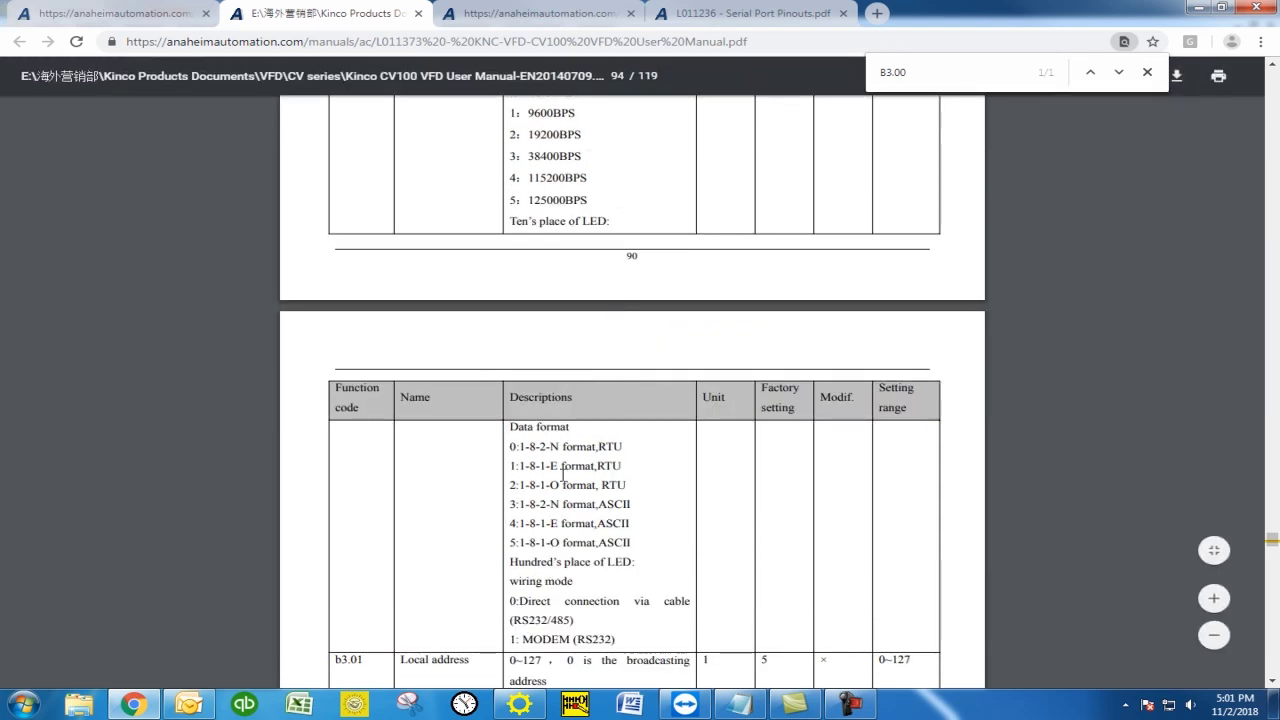
click(517, 702)
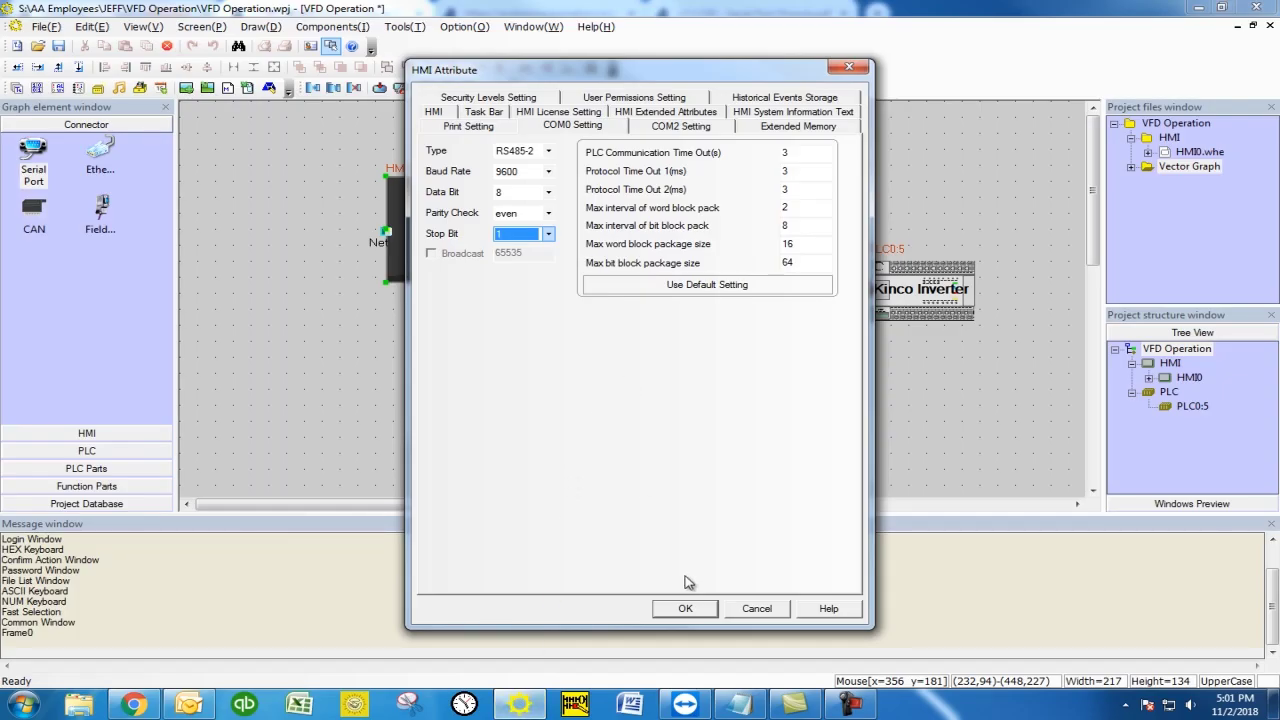
- Apply the COM0 settings, keep the Kinco Inverter at station number 5, and open HMI0
click(688, 608)
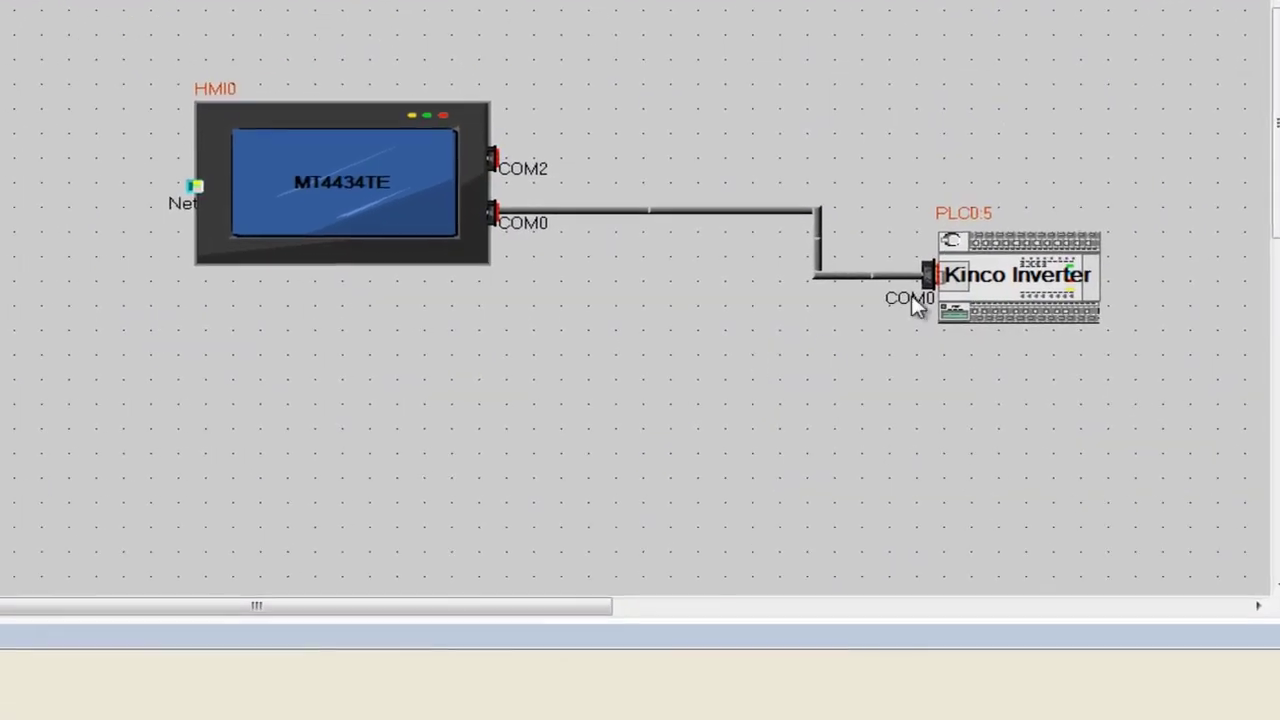
double_click(990, 268)
click(404, 92)
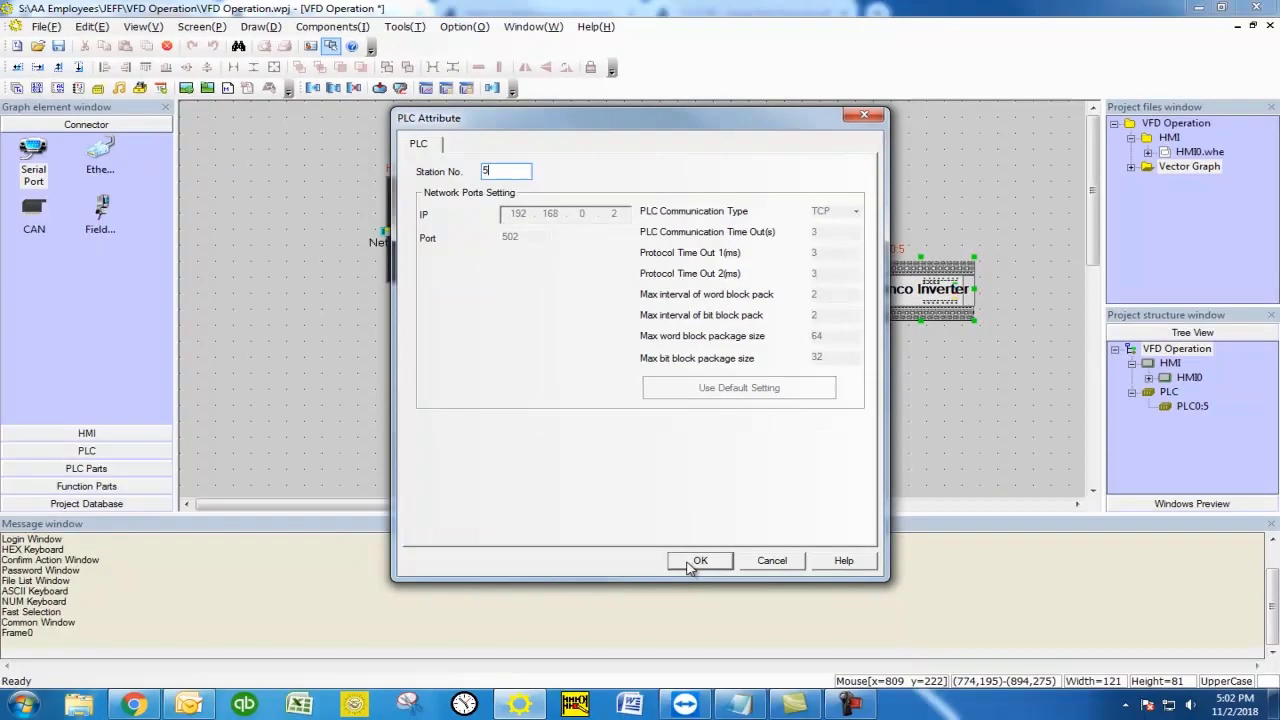
click(670, 694)
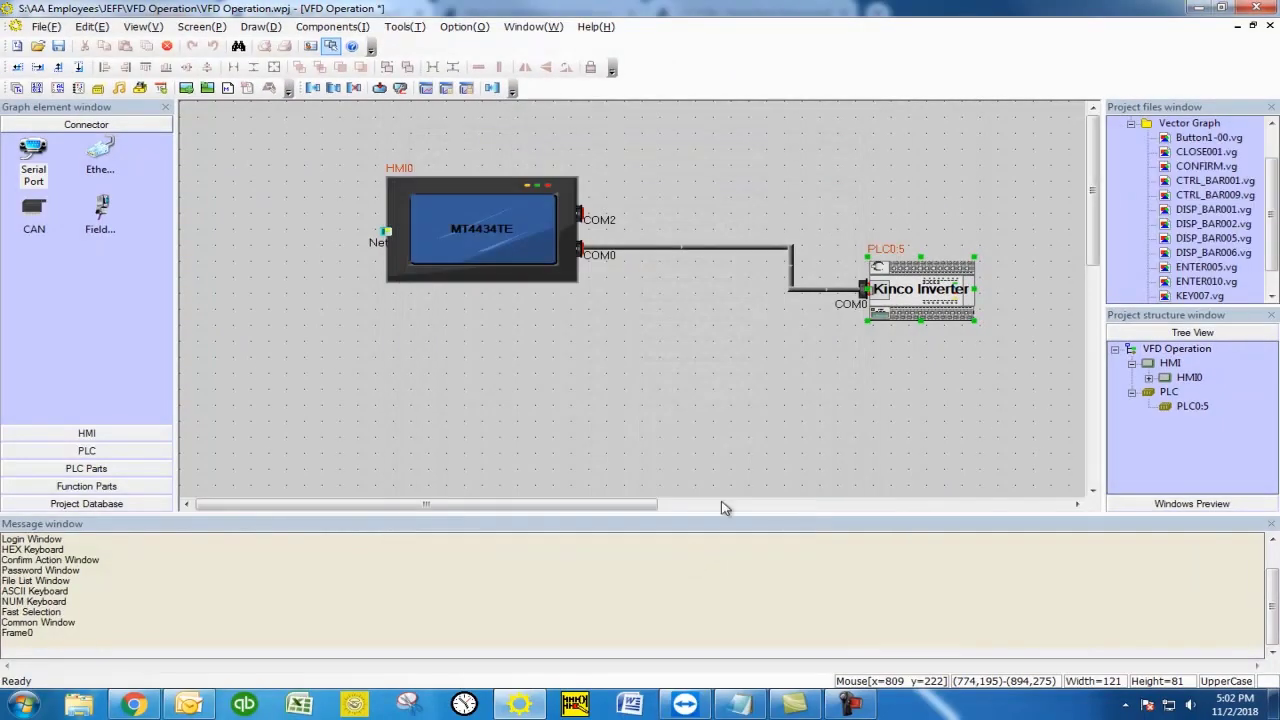
click(760, 376)
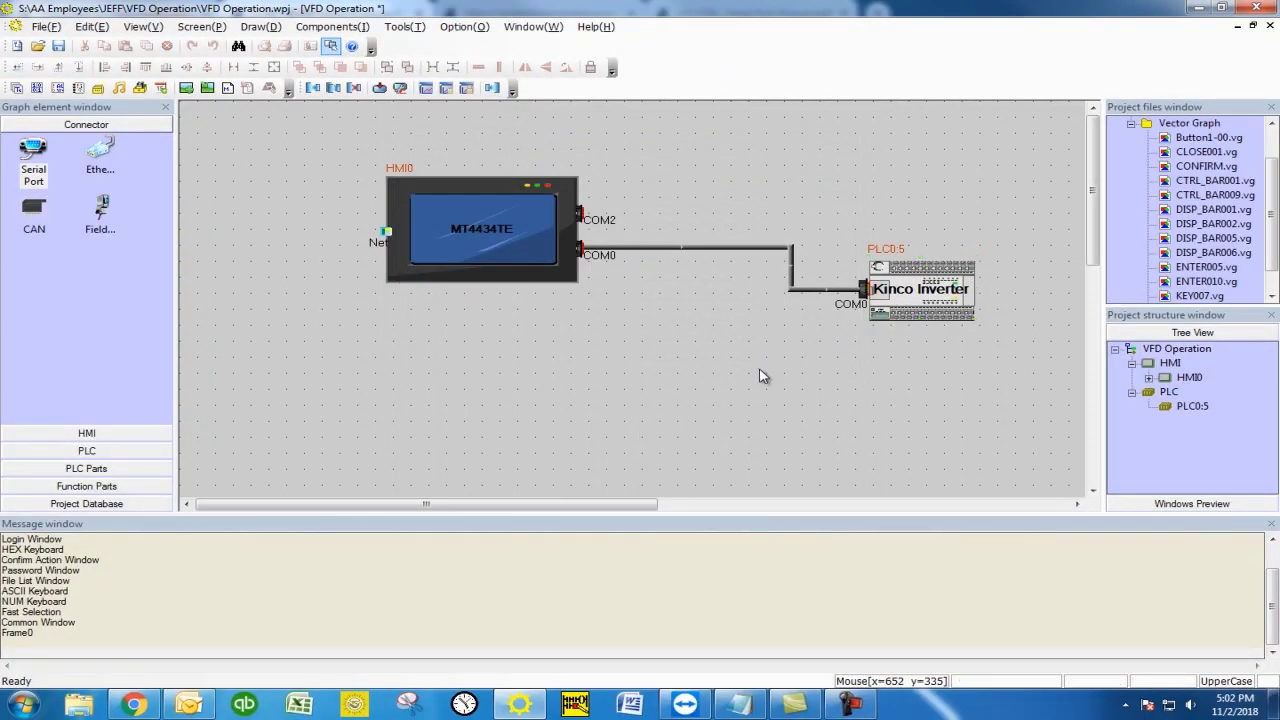
double_click(1186, 378)
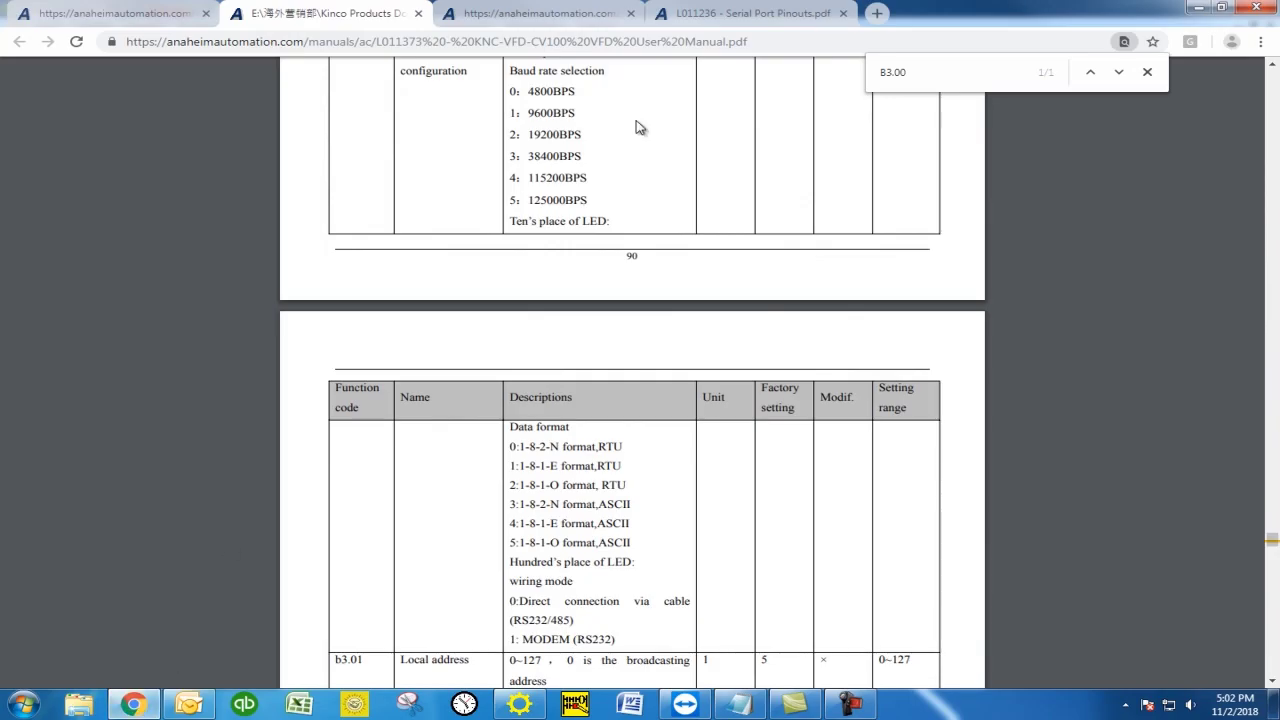
- Search the manual for CONTROL WORD and highlight the 0X3200 and Control word 1 cells
key(ctrl+f)
text(CONTROL WORD)
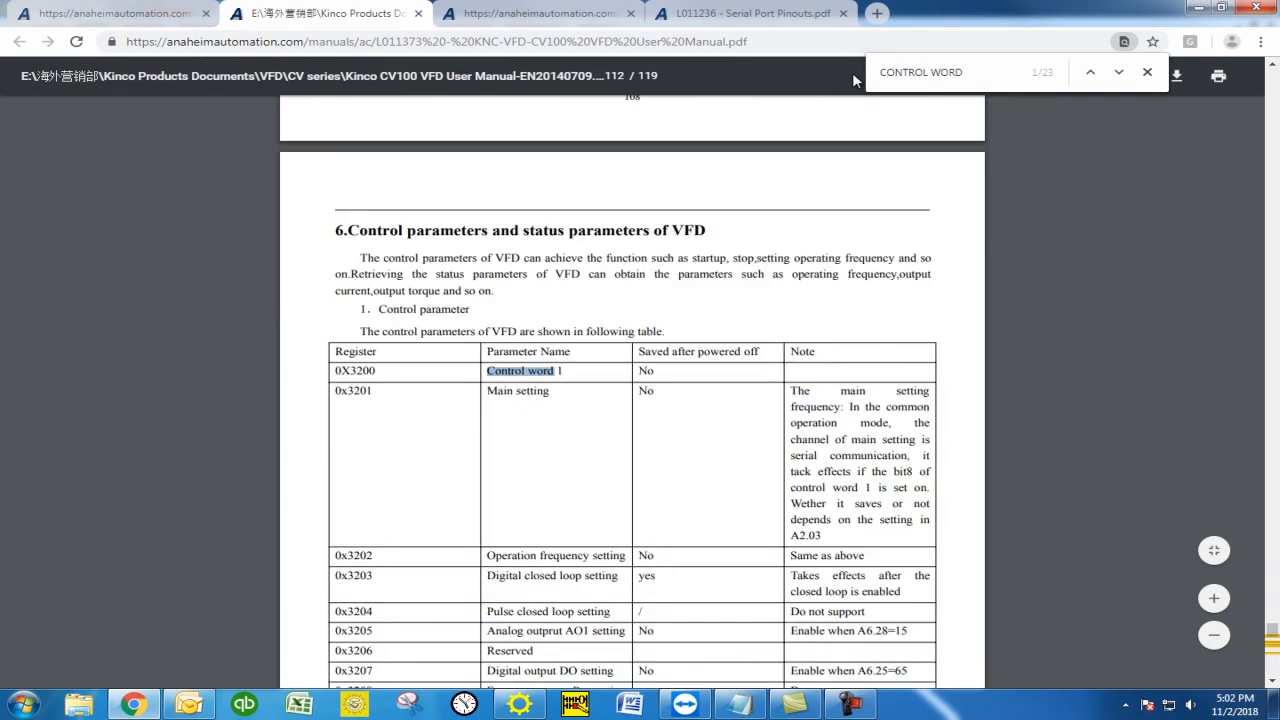
click(436, 373)
drag(373, 371, 342, 372)
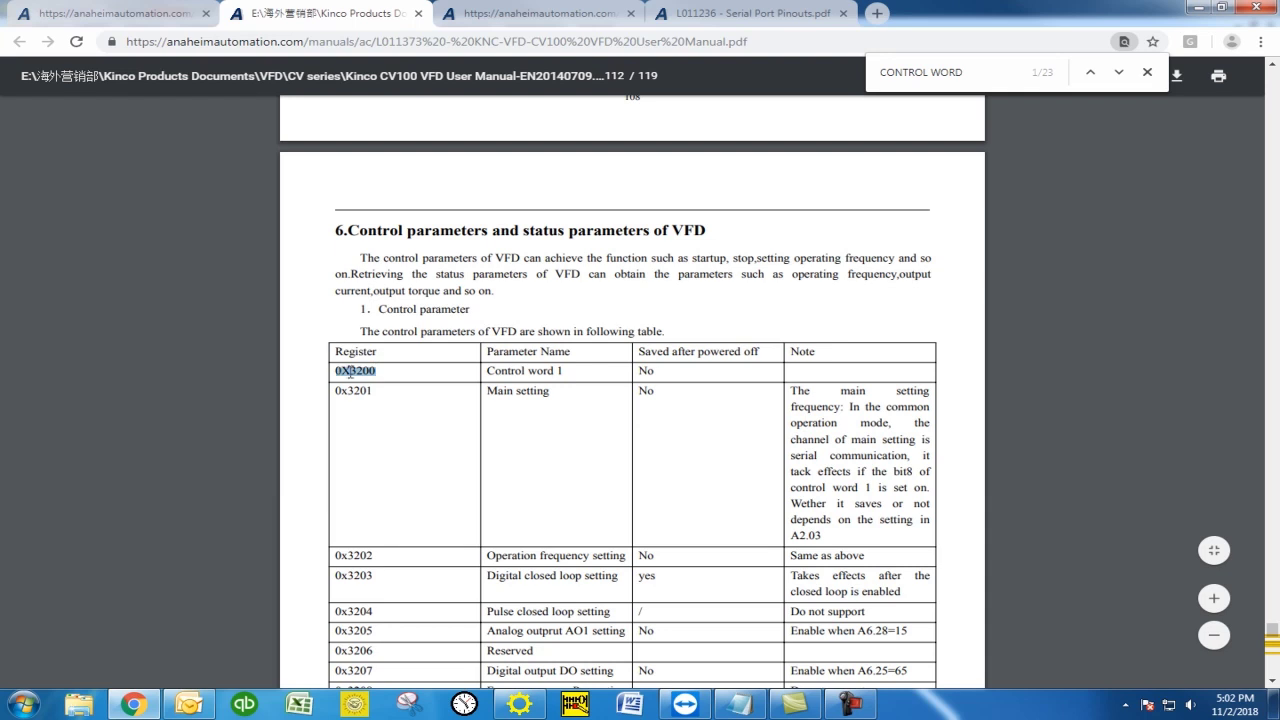
click(380, 372)
drag(488, 371, 564, 371)
click(575, 368)
- Scroll through the control command word 1 bit table, highlighting its heading and bit7 row
scroll(575, 368, down, 10)
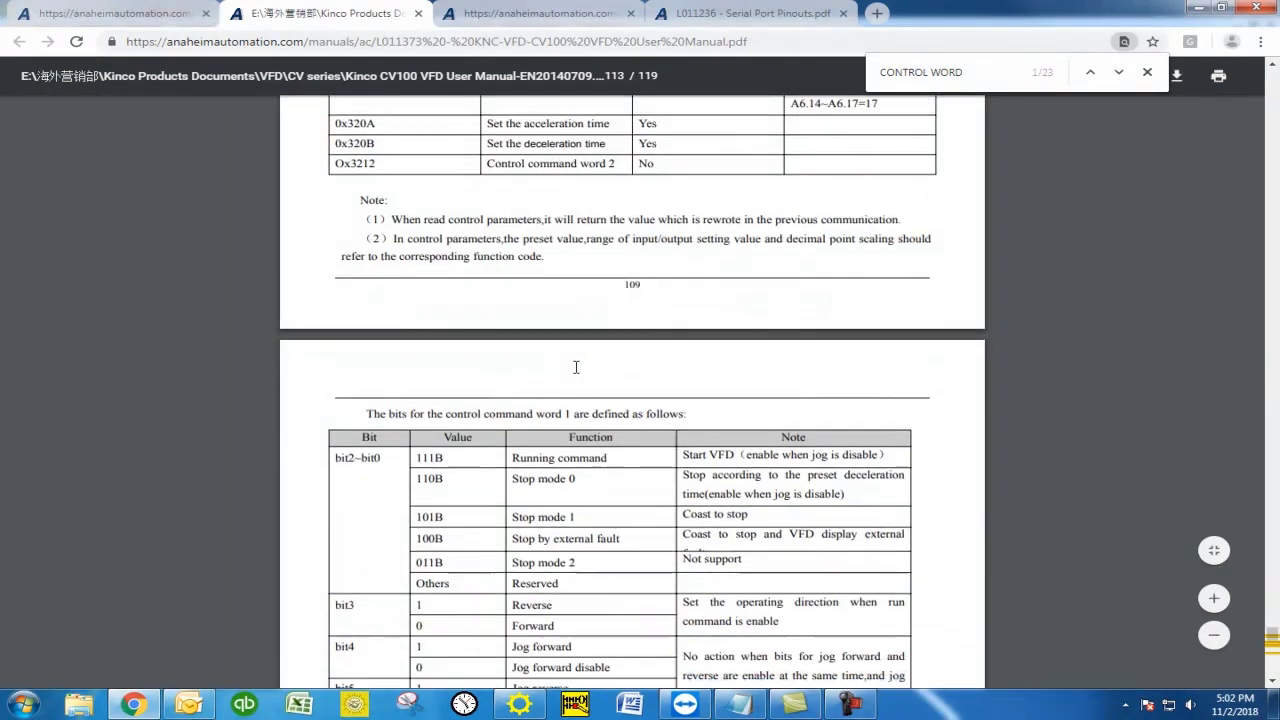
scroll(575, 368, down, 2)
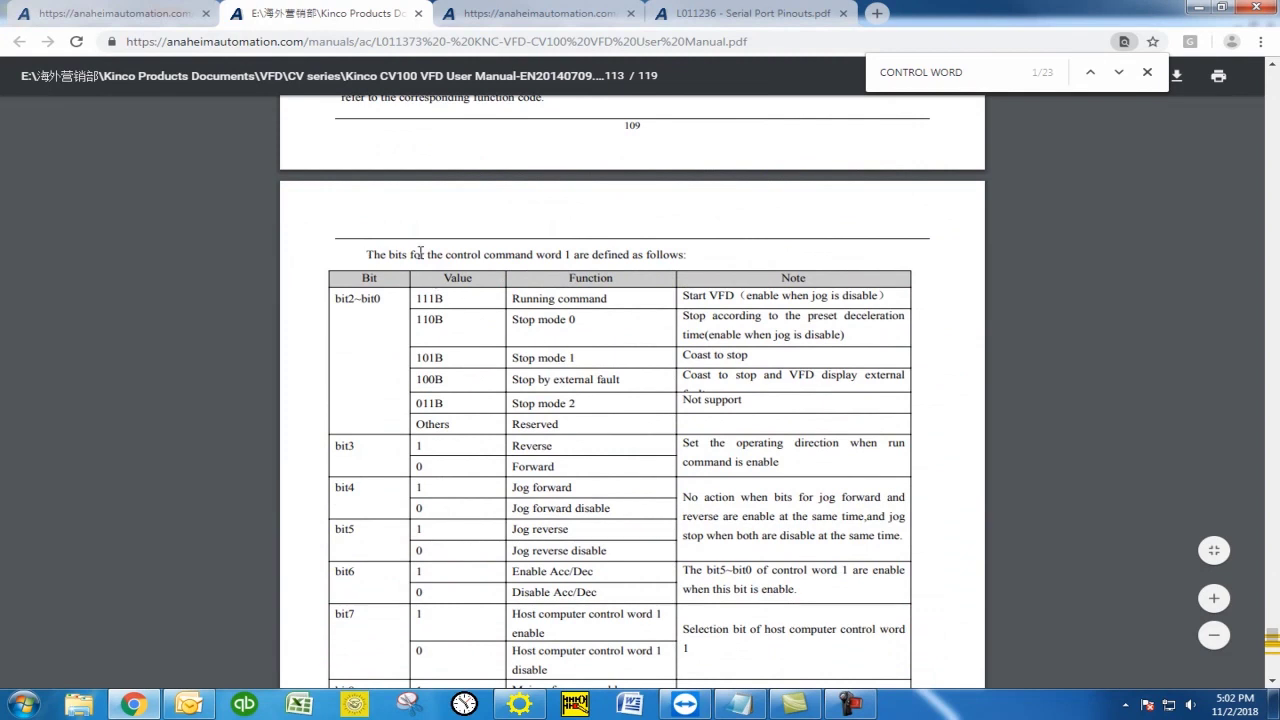
drag(426, 254, 566, 256)
click(570, 255)
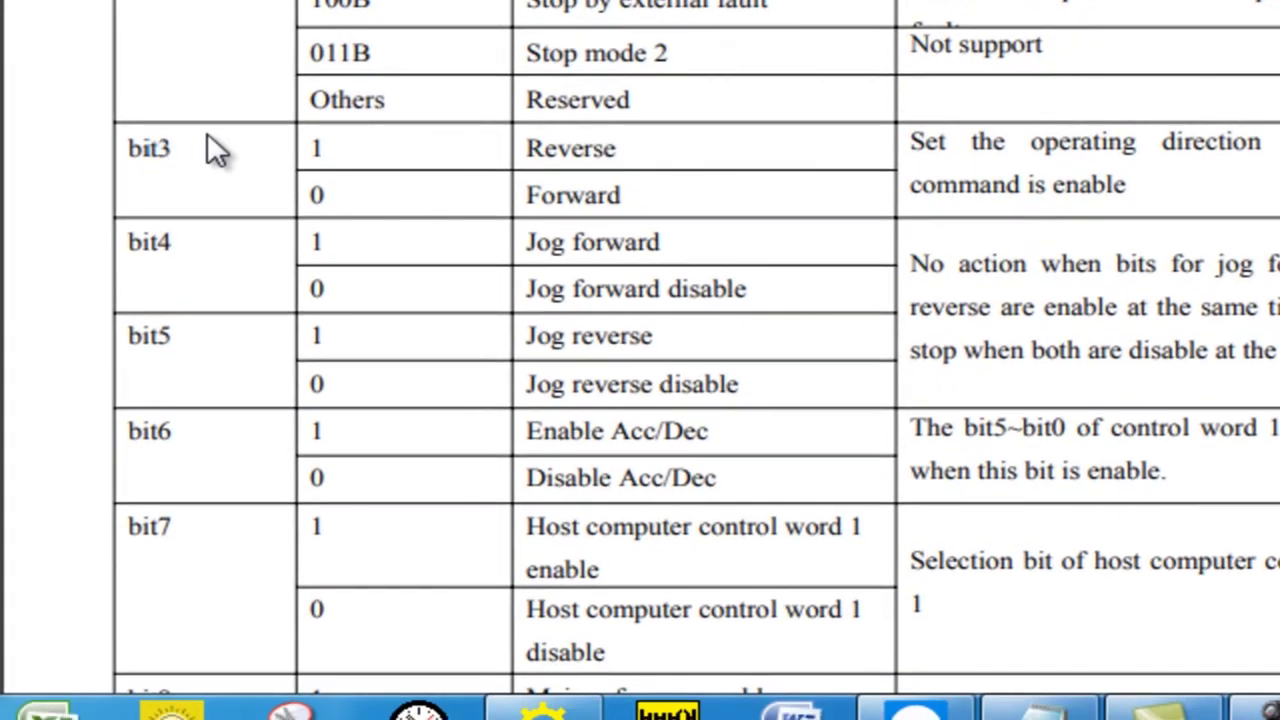
double_click(136, 526)
click(187, 526)
scroll(185, 530, down, 4)
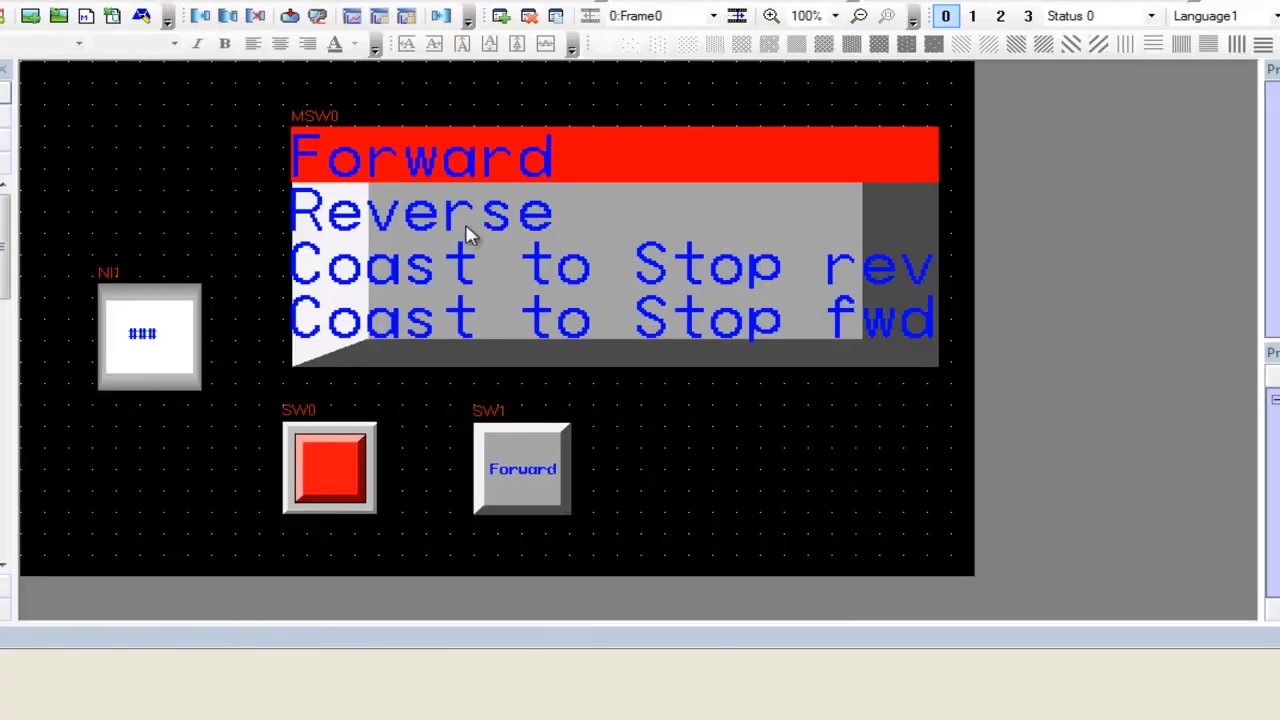
- Give number input NI1 address type 4X and address 12801, checking its 255 maximum, then close it
click(147, 339)
double_click(147, 339)
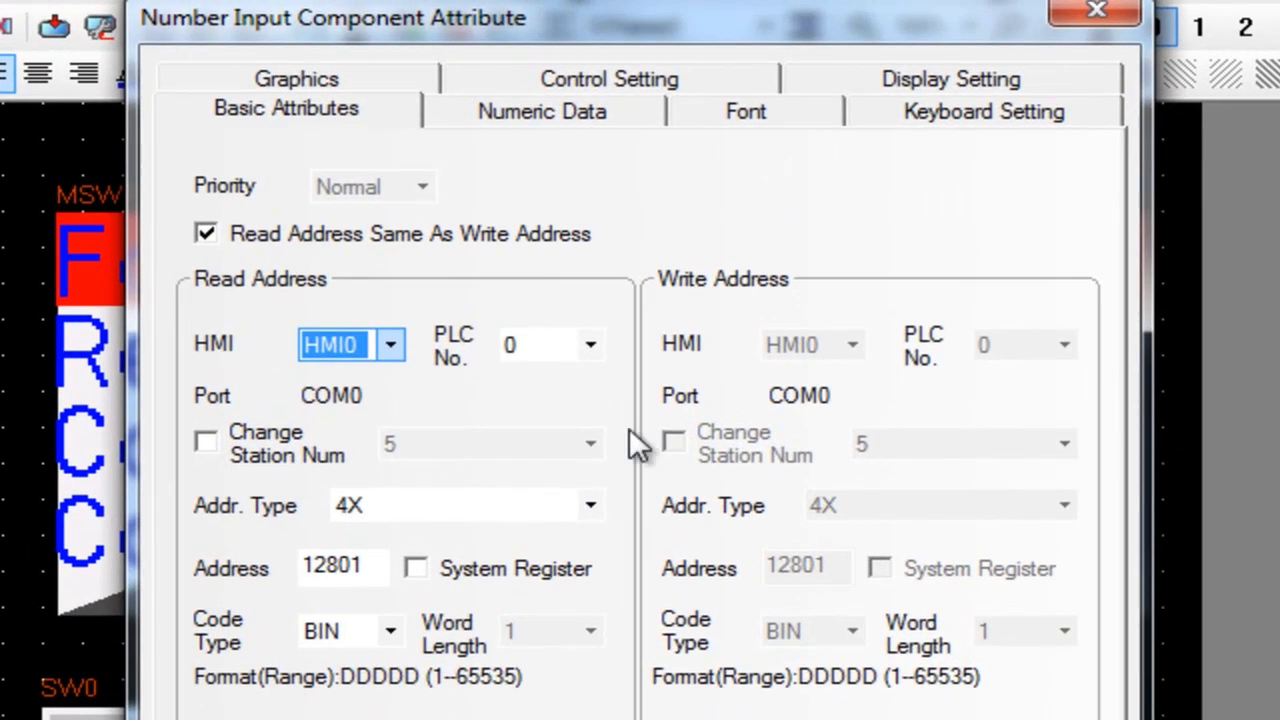
click(609, 105)
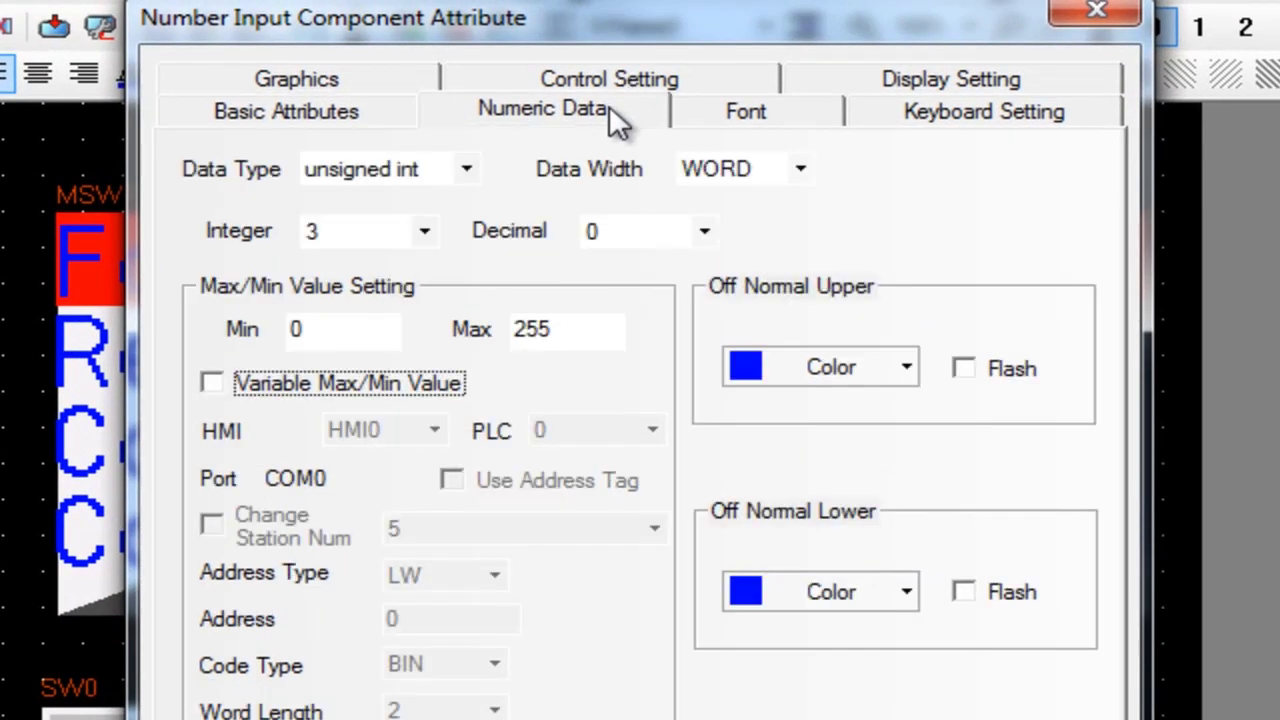
click(558, 322)
click(340, 108)
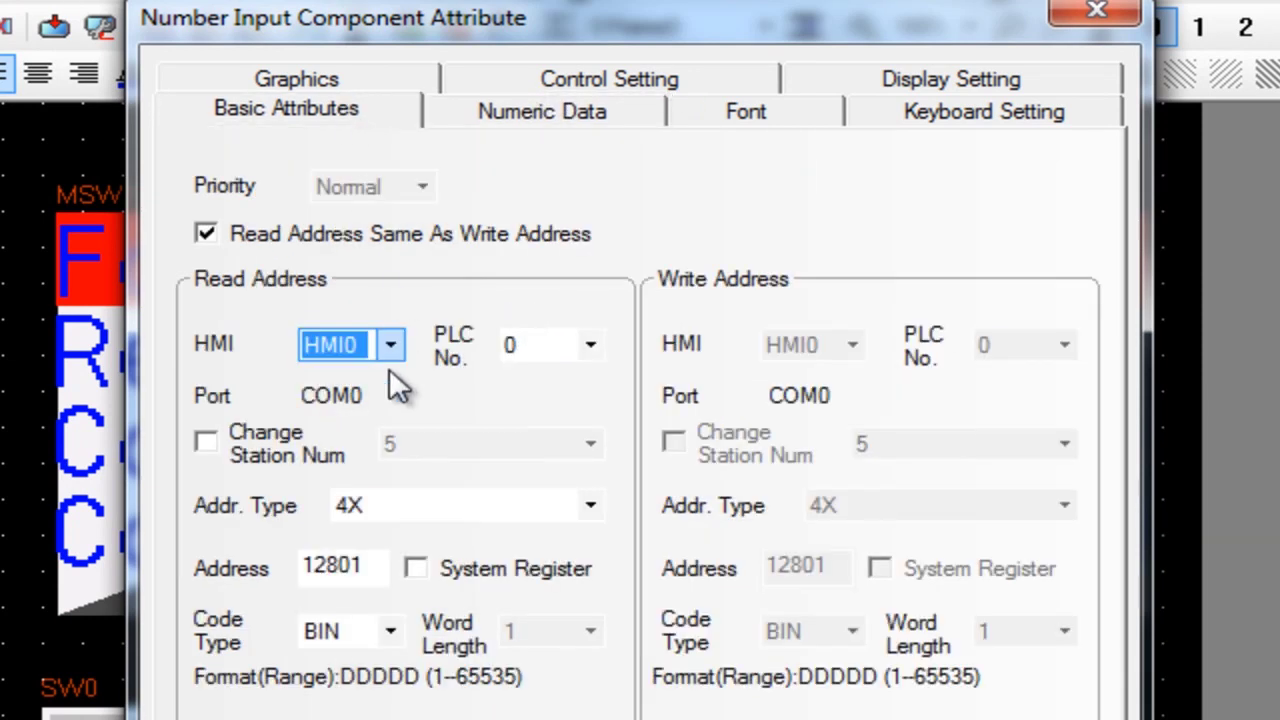
click(441, 500)
click(431, 516)
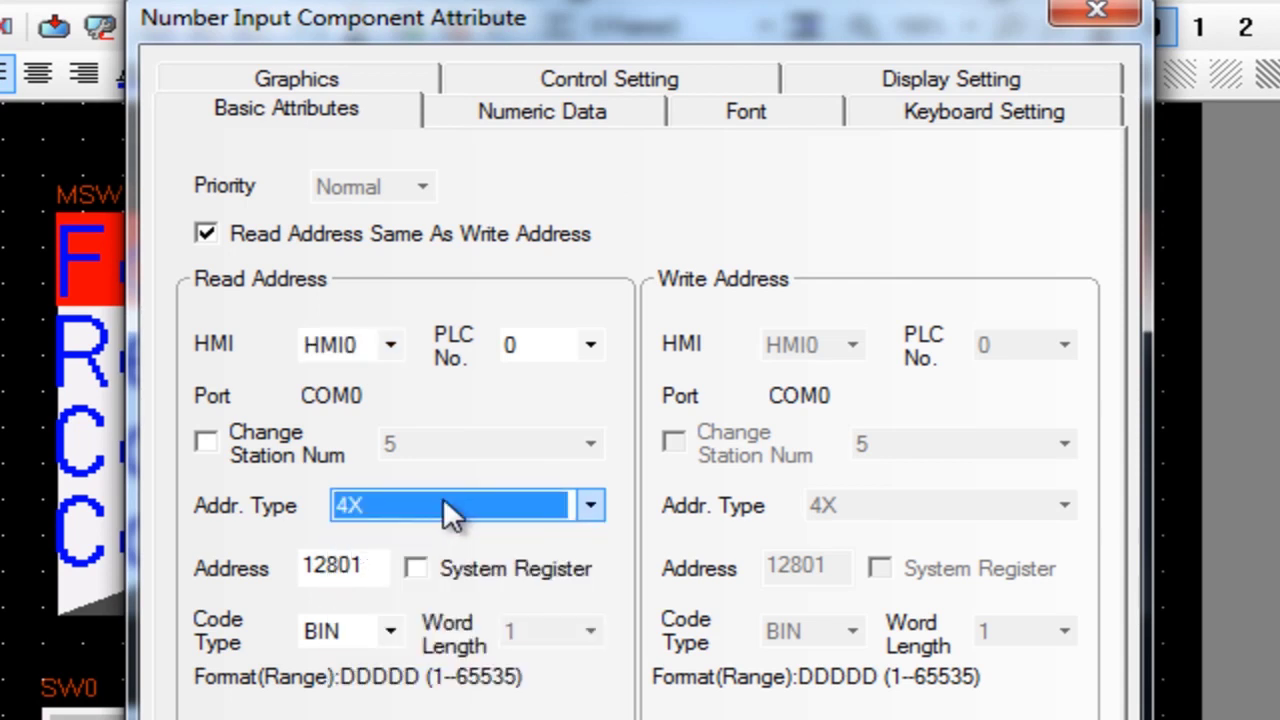
click(380, 565)
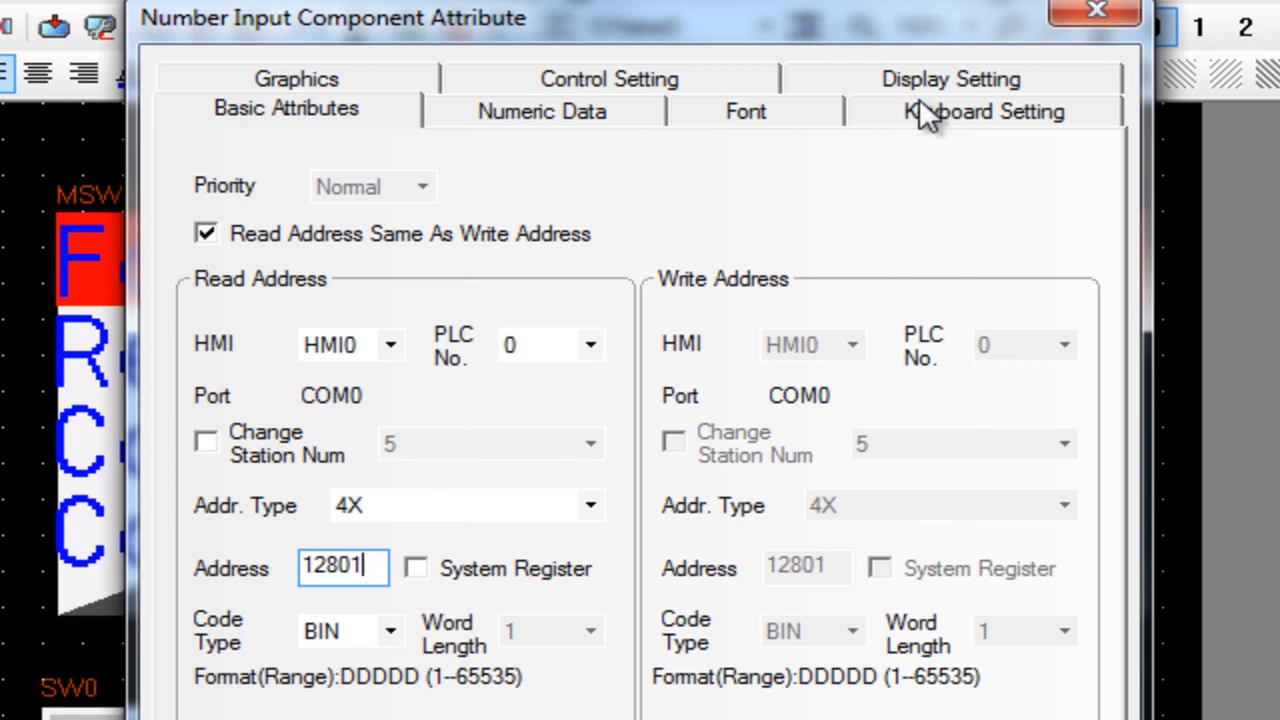
click(707, 76)
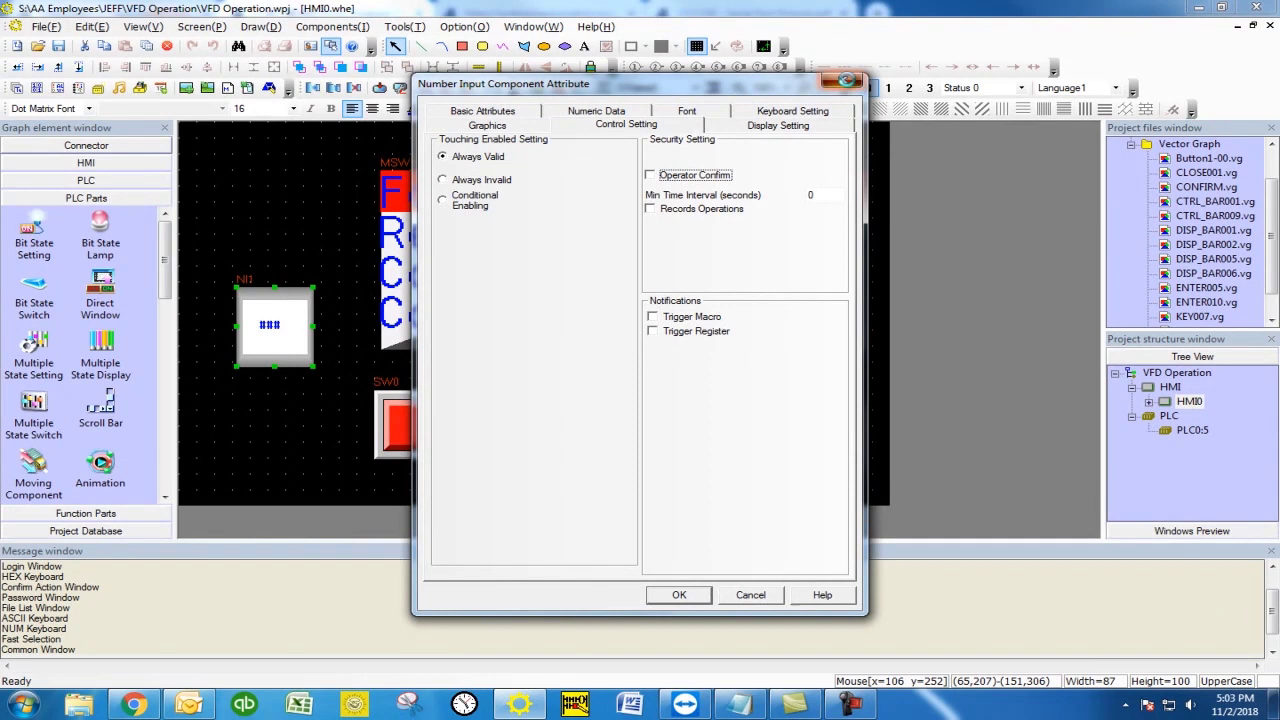
click(899, 64)
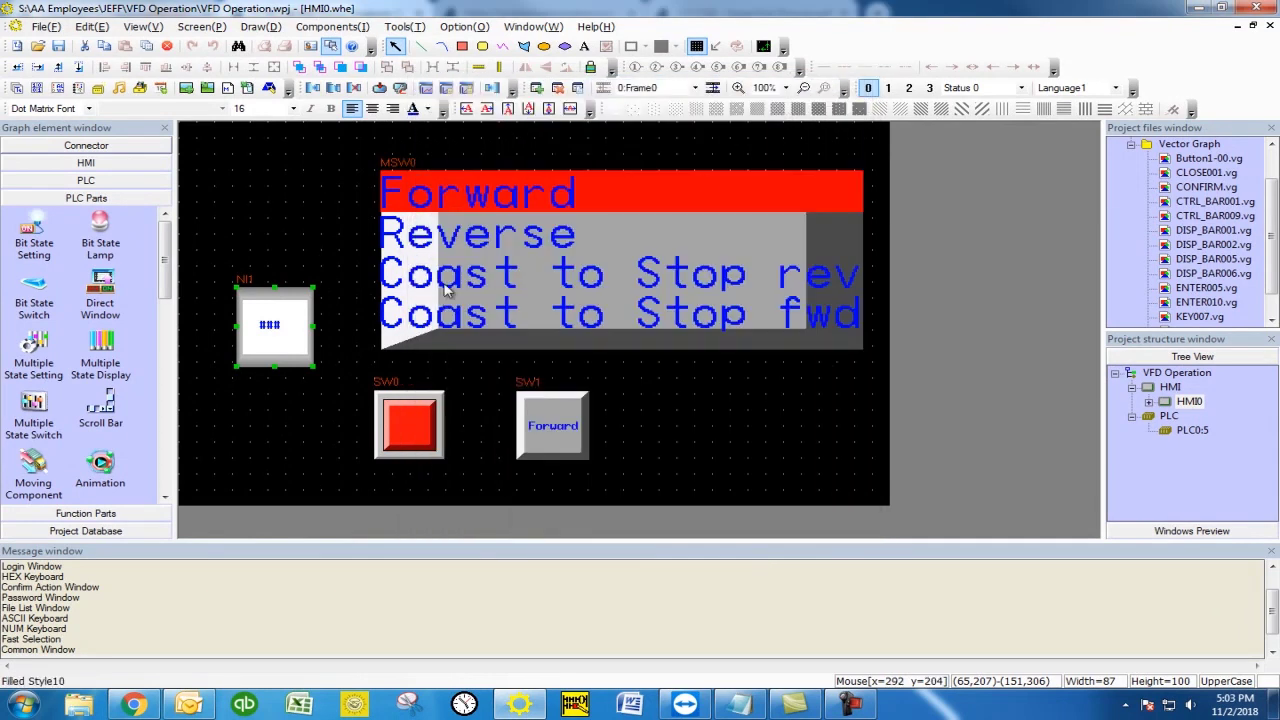
- Open MSW0's settings and confirm register 4X 12801 with 4 states mapped to 199, 207, 205, 197
click(267, 325)
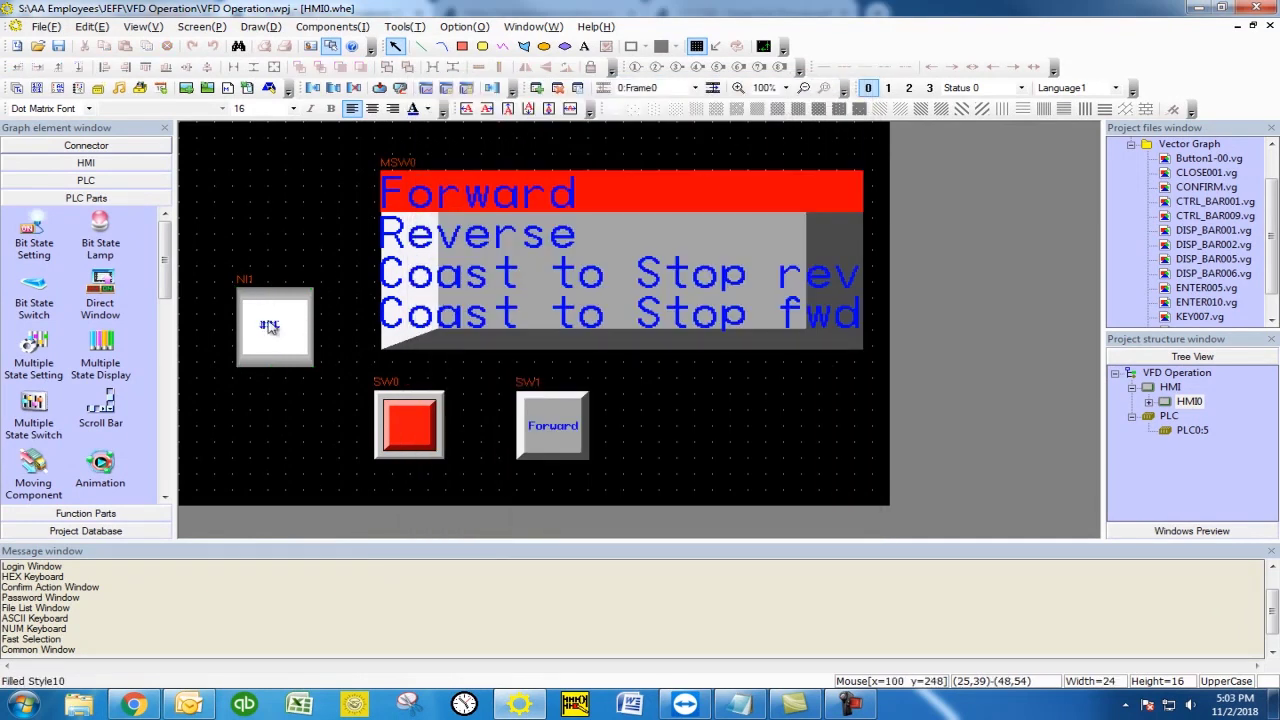
double_click(480, 248)
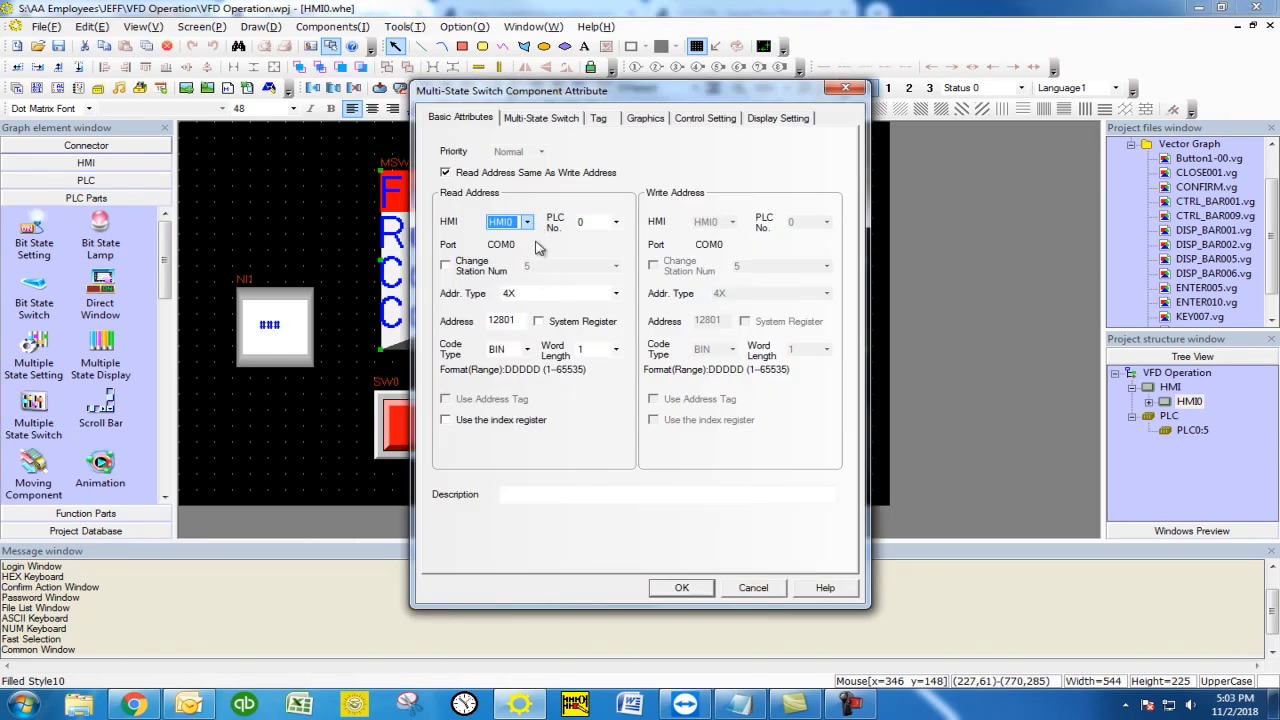
click(520, 318)
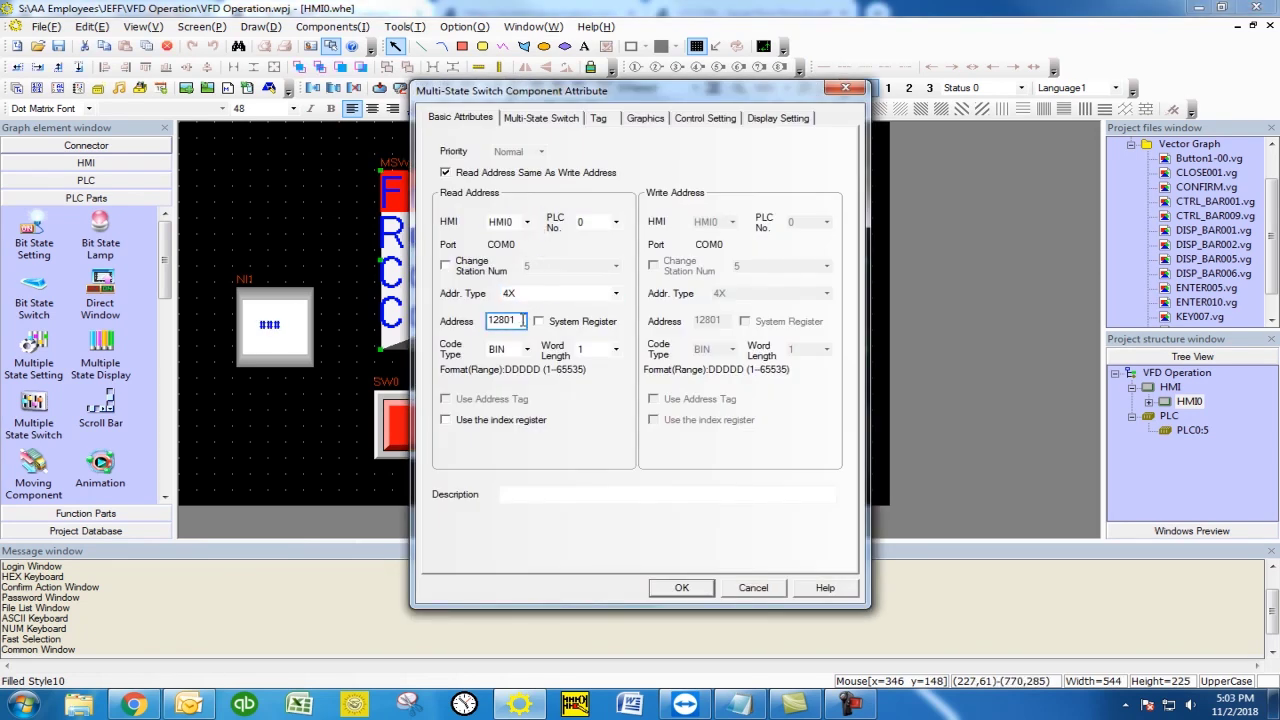
click(541, 118)
click(548, 165)
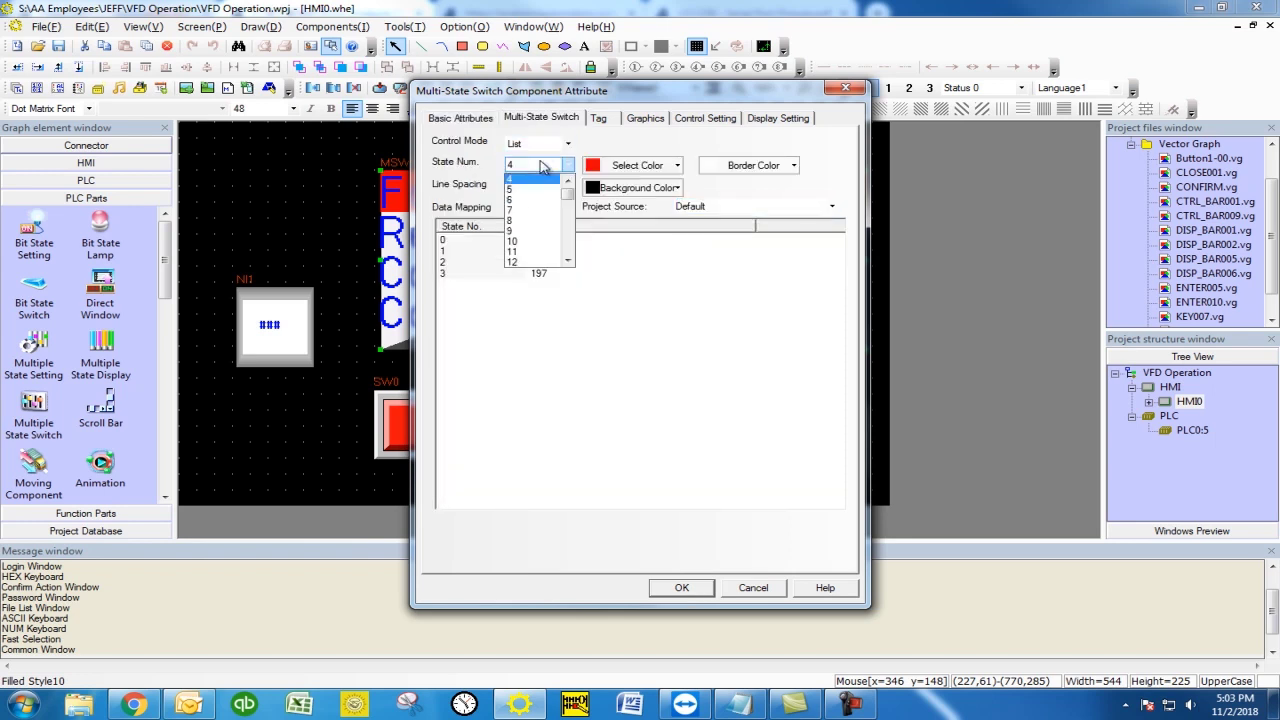
click(548, 166)
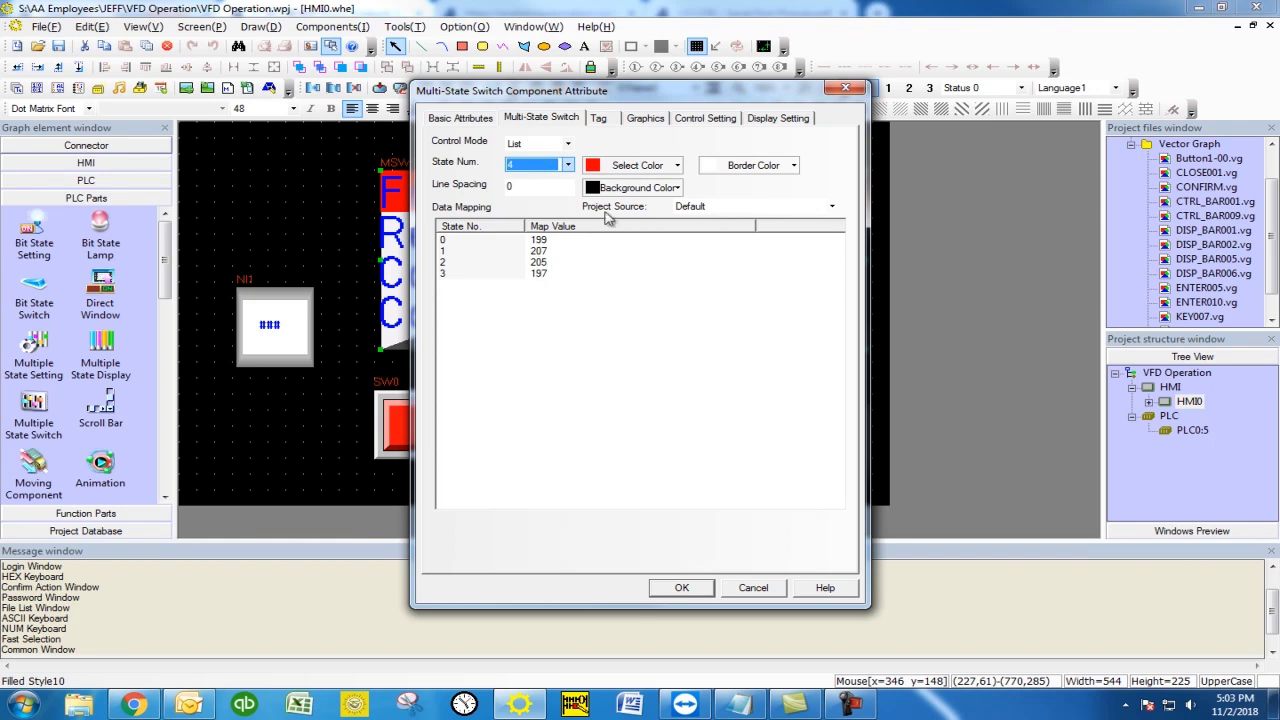
- Review MSW0's state labels: Forward, Reverse, Coast to Stop rev and Coast to Stop fwd
click(604, 120)
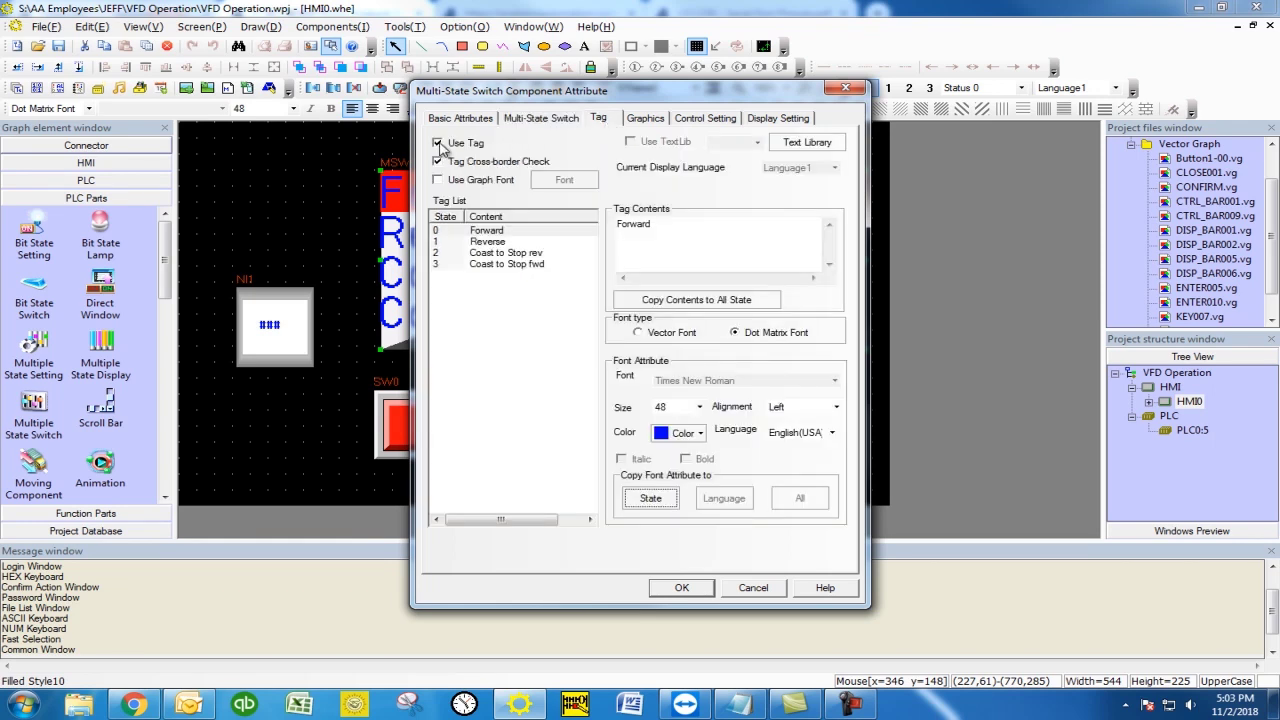
click(519, 241)
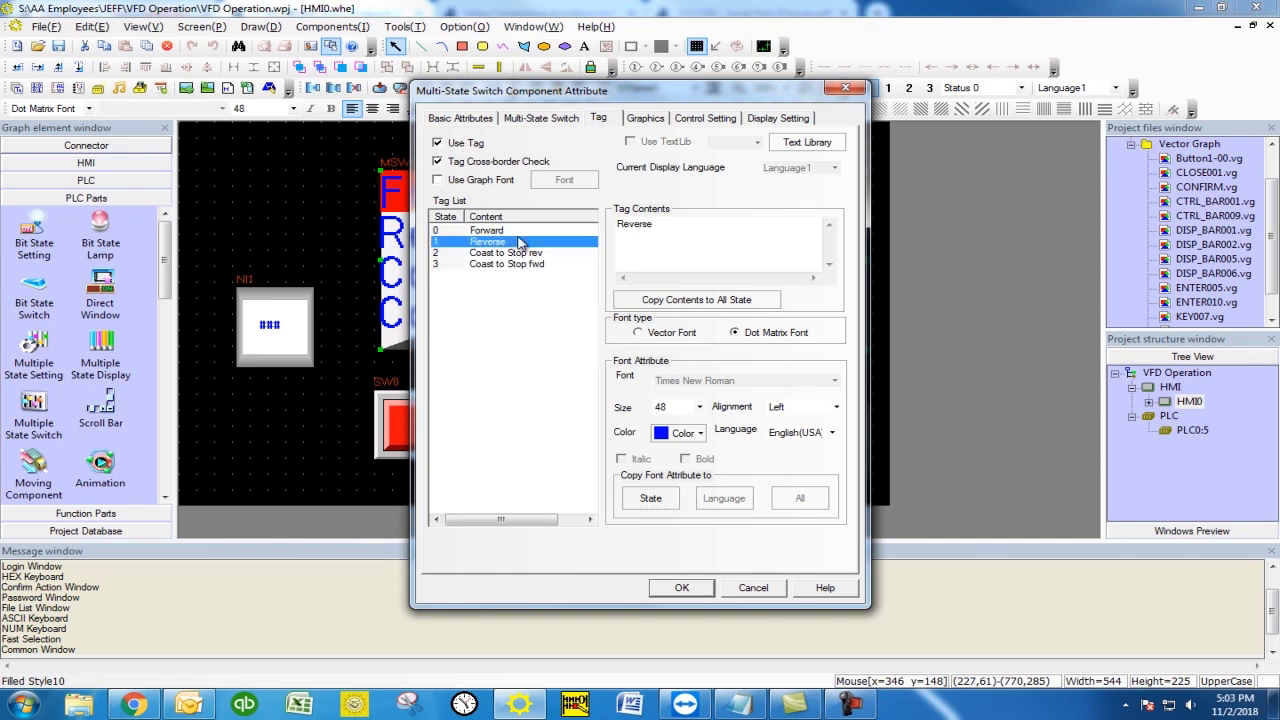
click(565, 253)
click(694, 226)
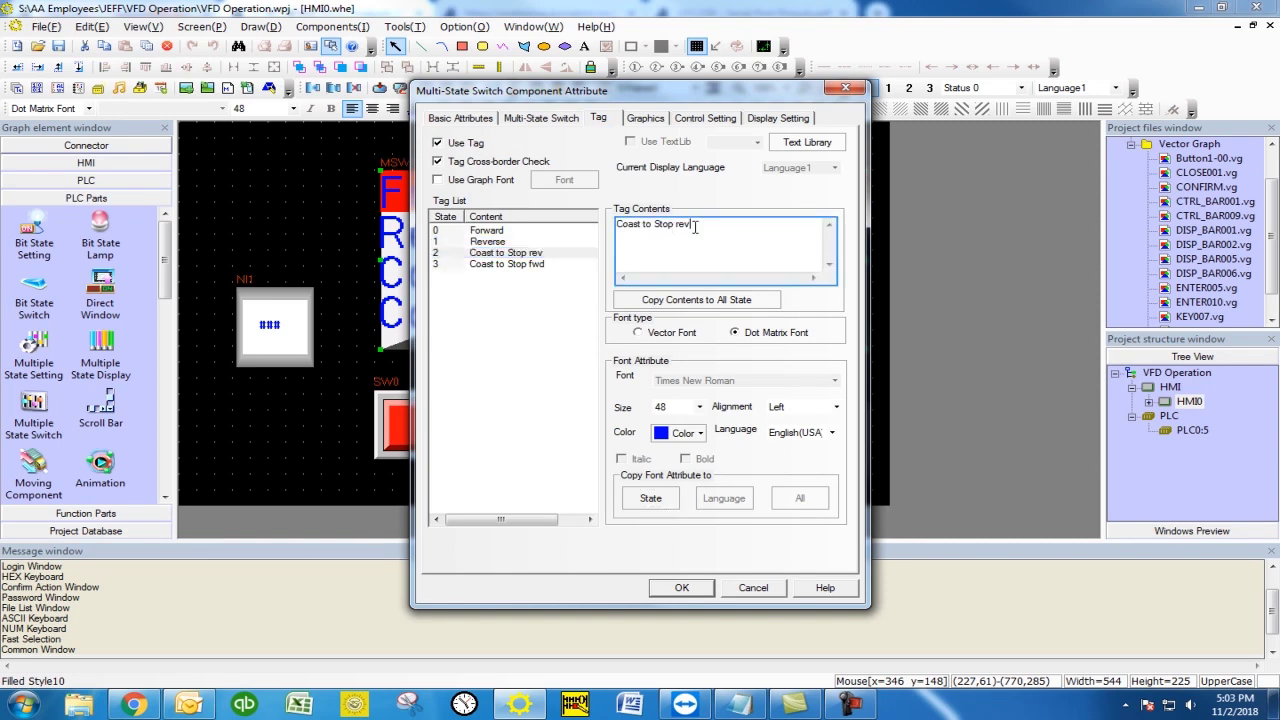
click(566, 264)
click(712, 228)
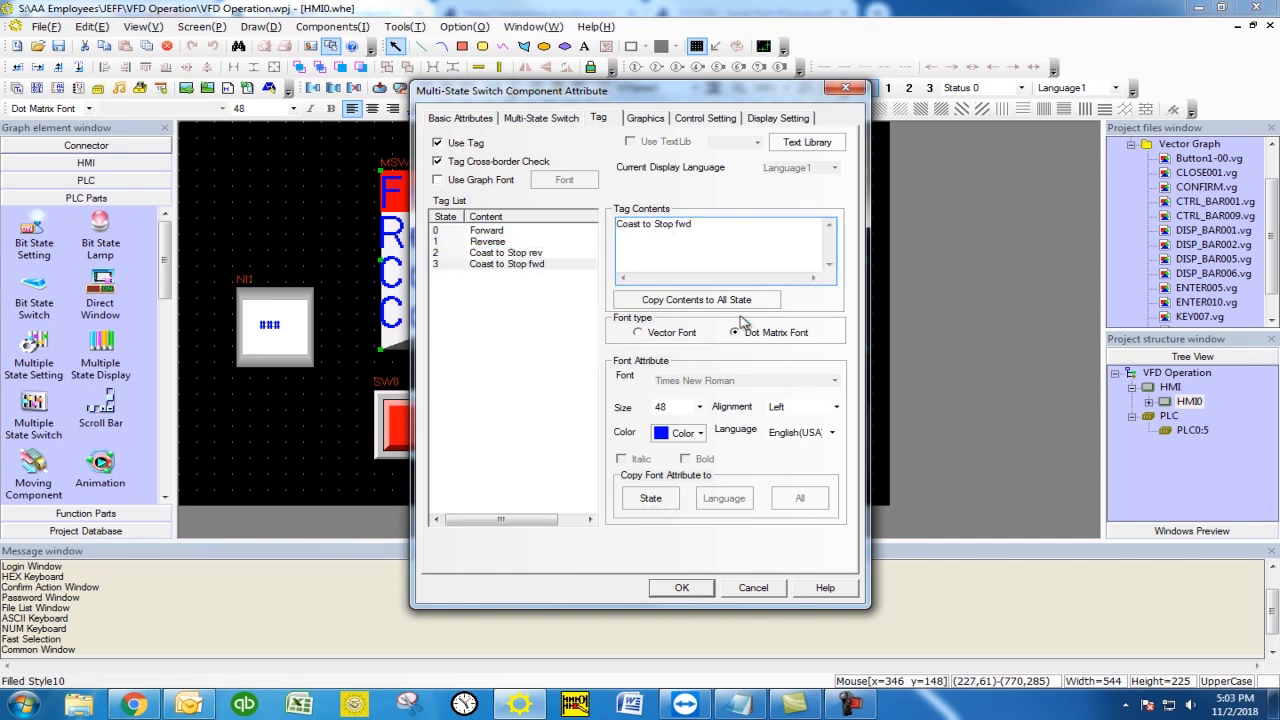
- Accept the multi-state switch settings and show 0:macro_0.c under HMI0.whe in Project files
click(683, 587)
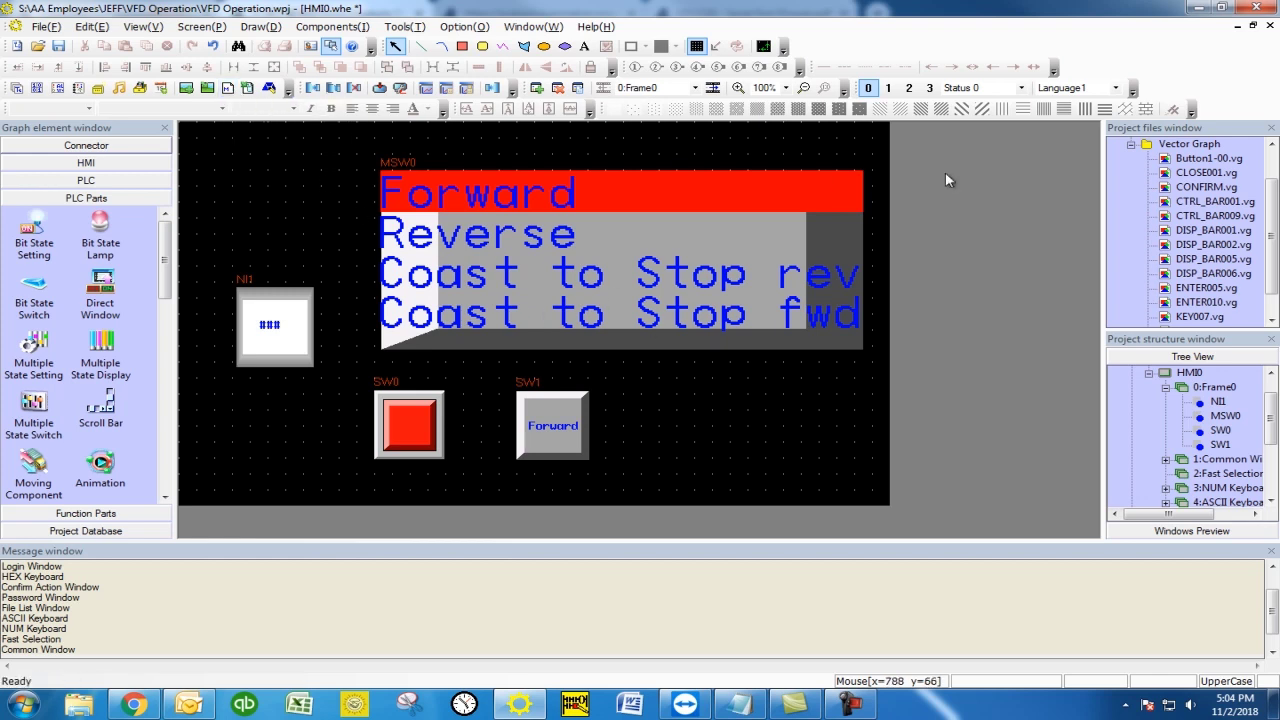
click(1131, 145)
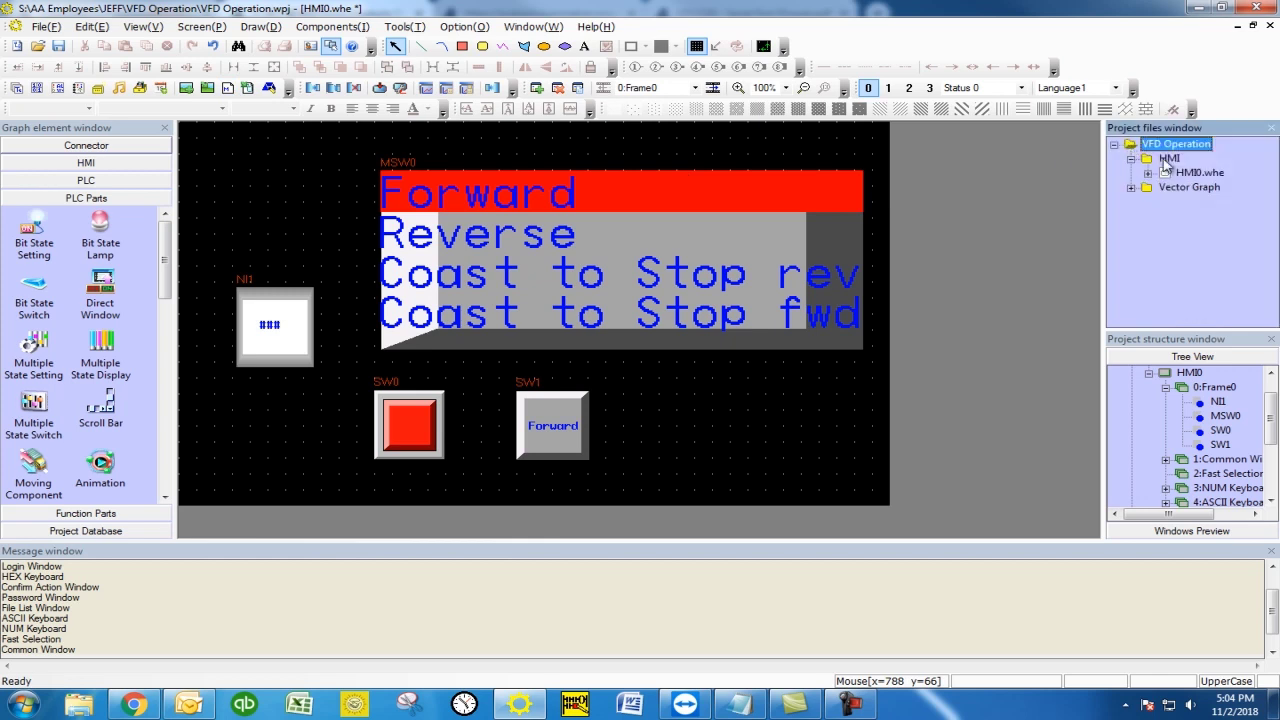
click(1148, 173)
- Open macro_0.c and place the caret at the MacroEntry opening brace
double_click(1214, 187)
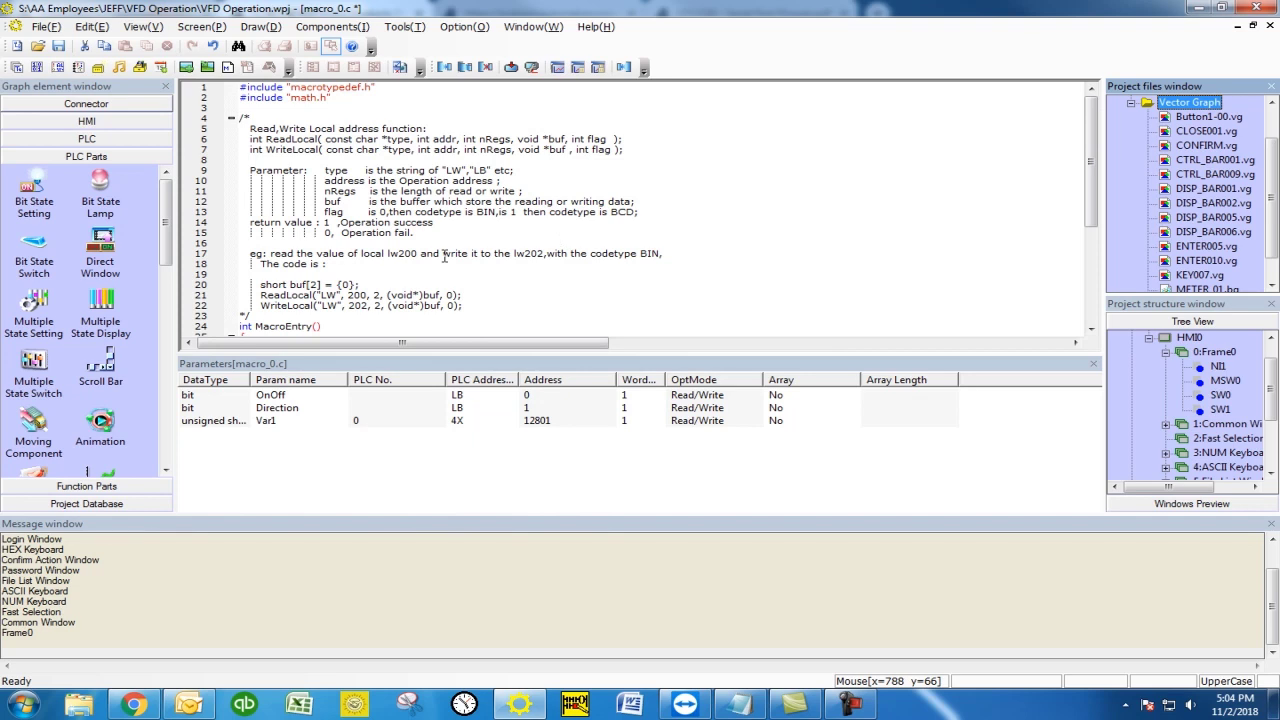
click(443, 256)
scroll(443, 256, down, 4)
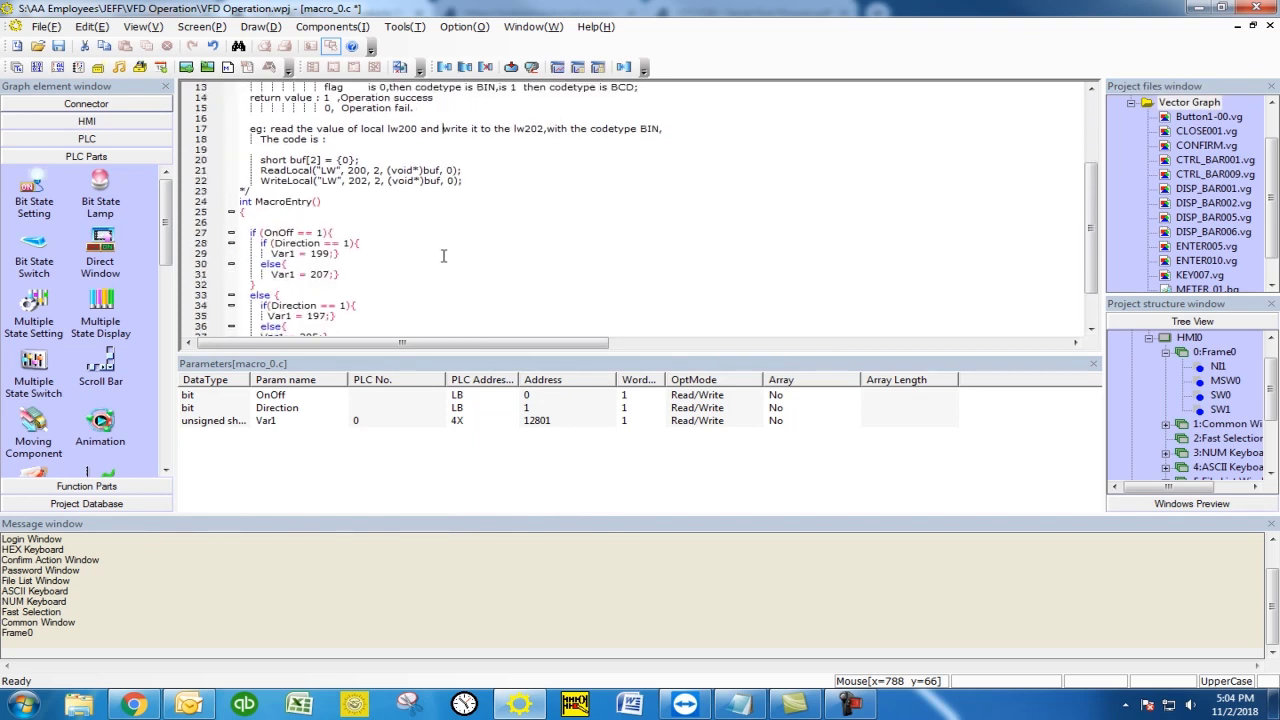
scroll(443, 256, down, 1)
click(366, 181)
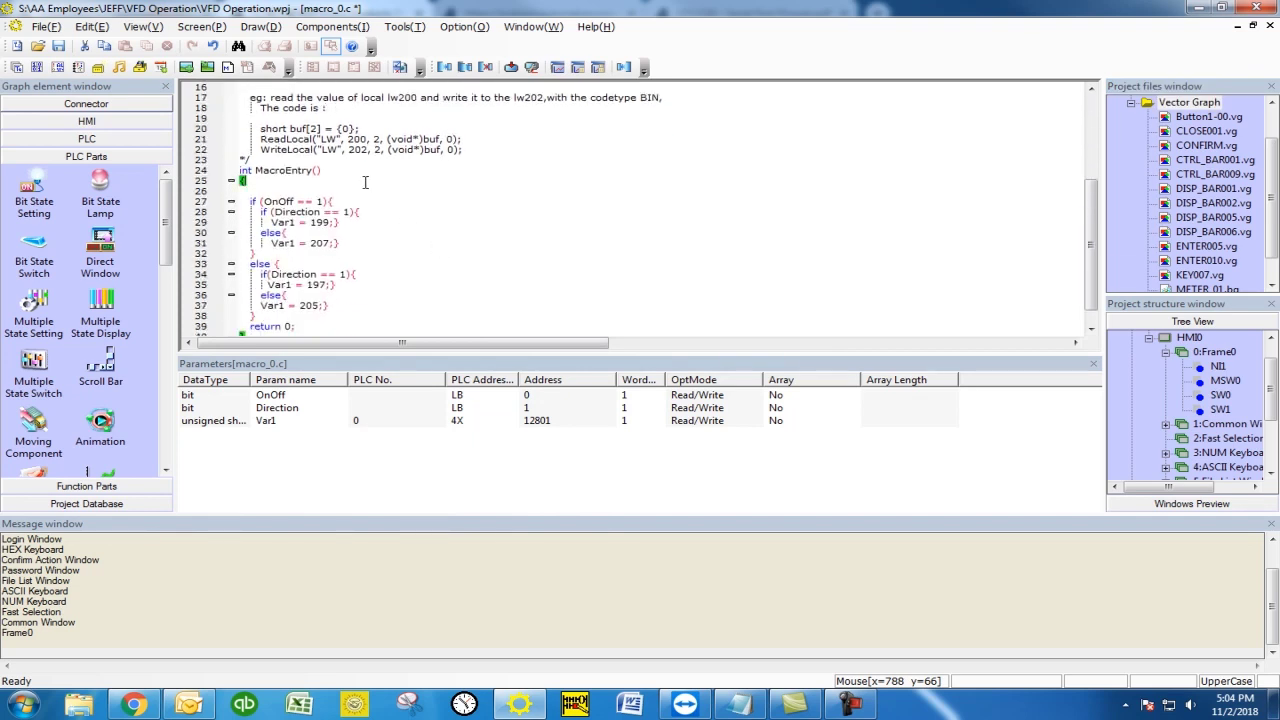
- Try adding a Var1 macro variable, then cancel it as a duplicate
right_click(358, 443)
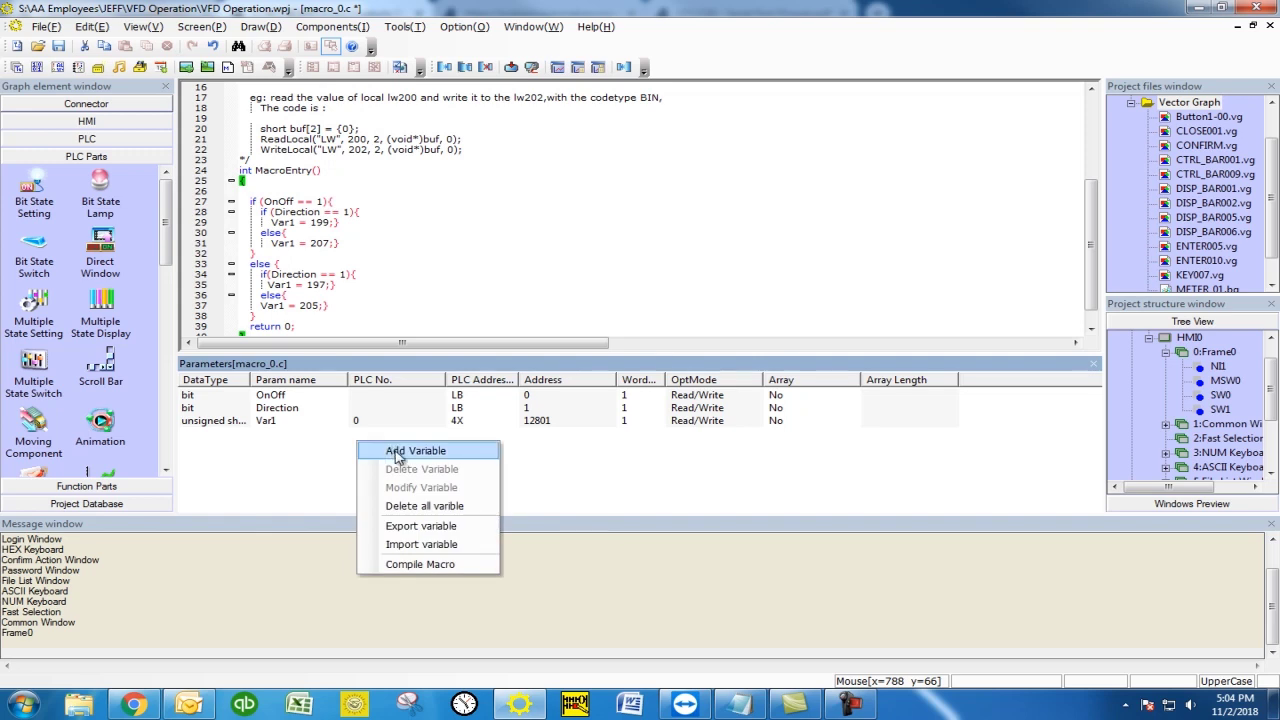
click(395, 457)
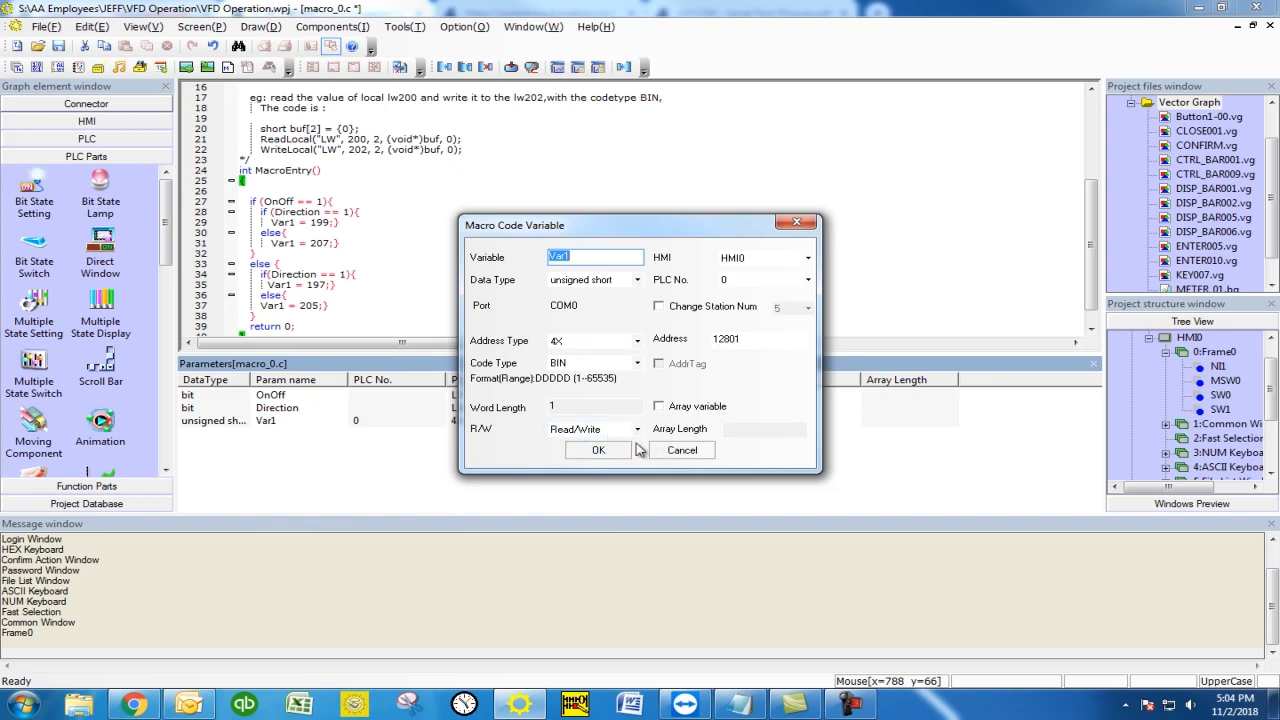
click(596, 450)
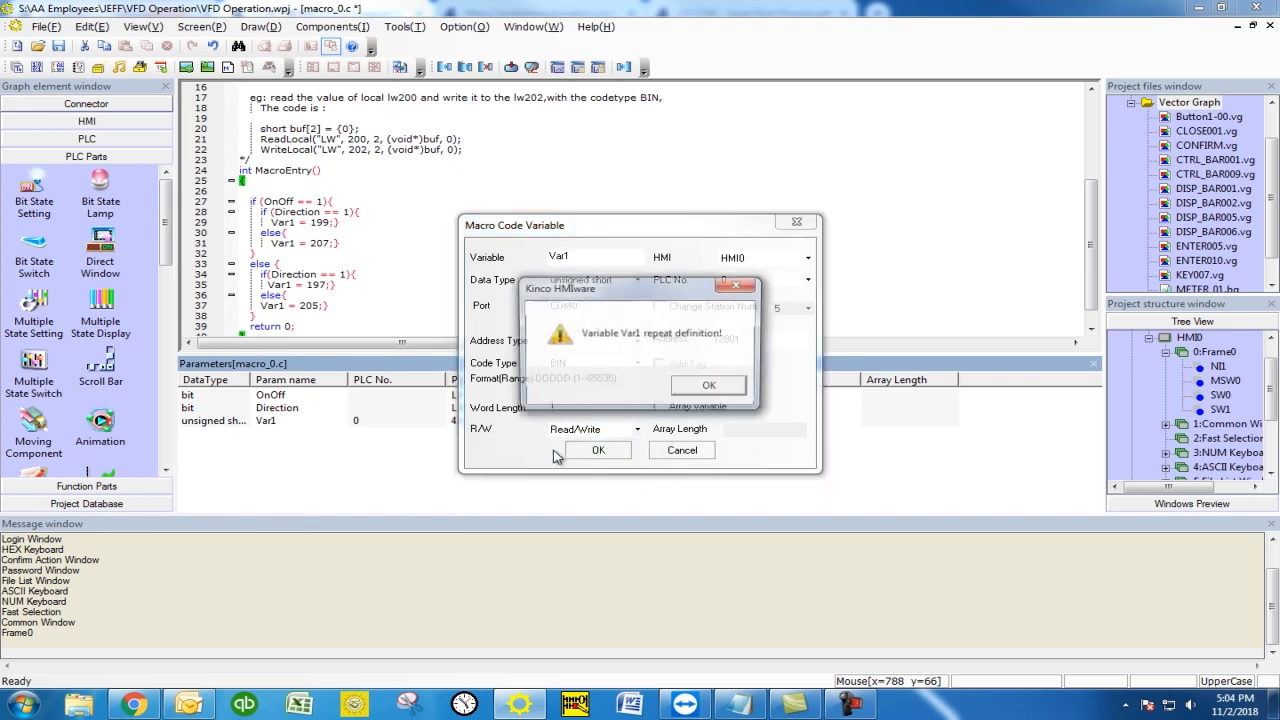
click(690, 389)
click(796, 221)
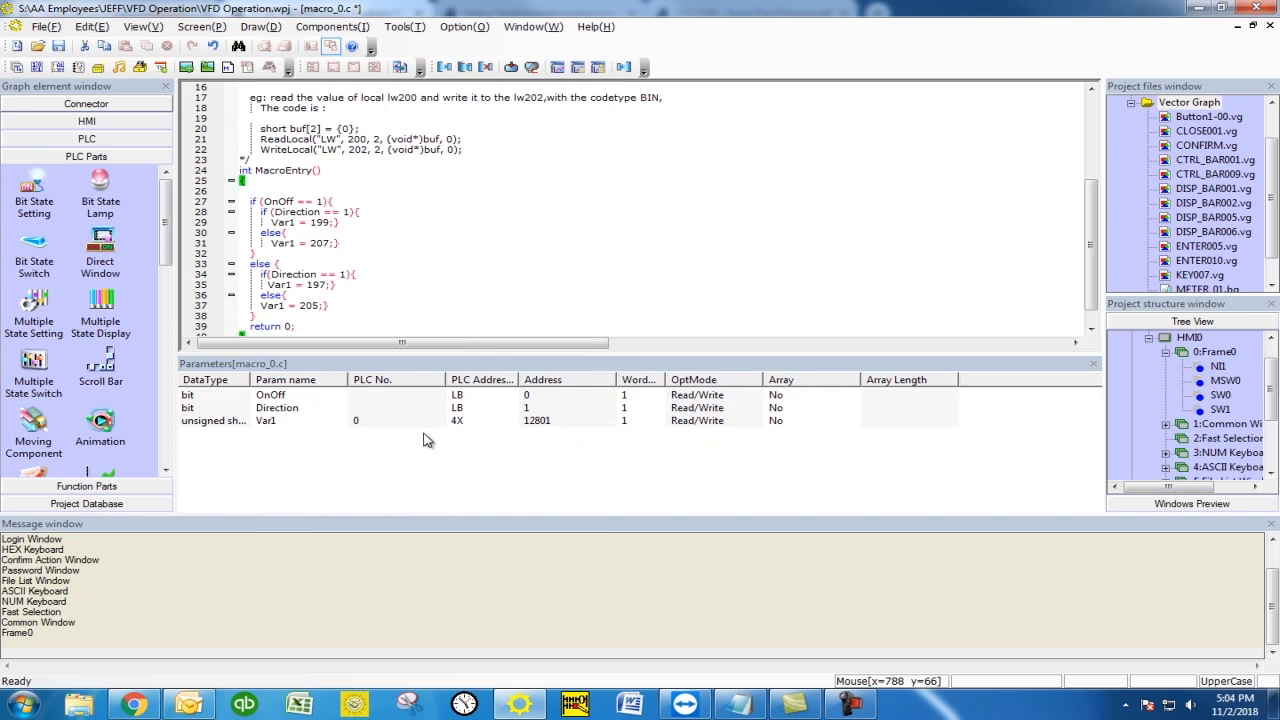
- Review the Direction and OnOff parameters and the if/else code setting Var1 to 199/207/197/205
click(365, 406)
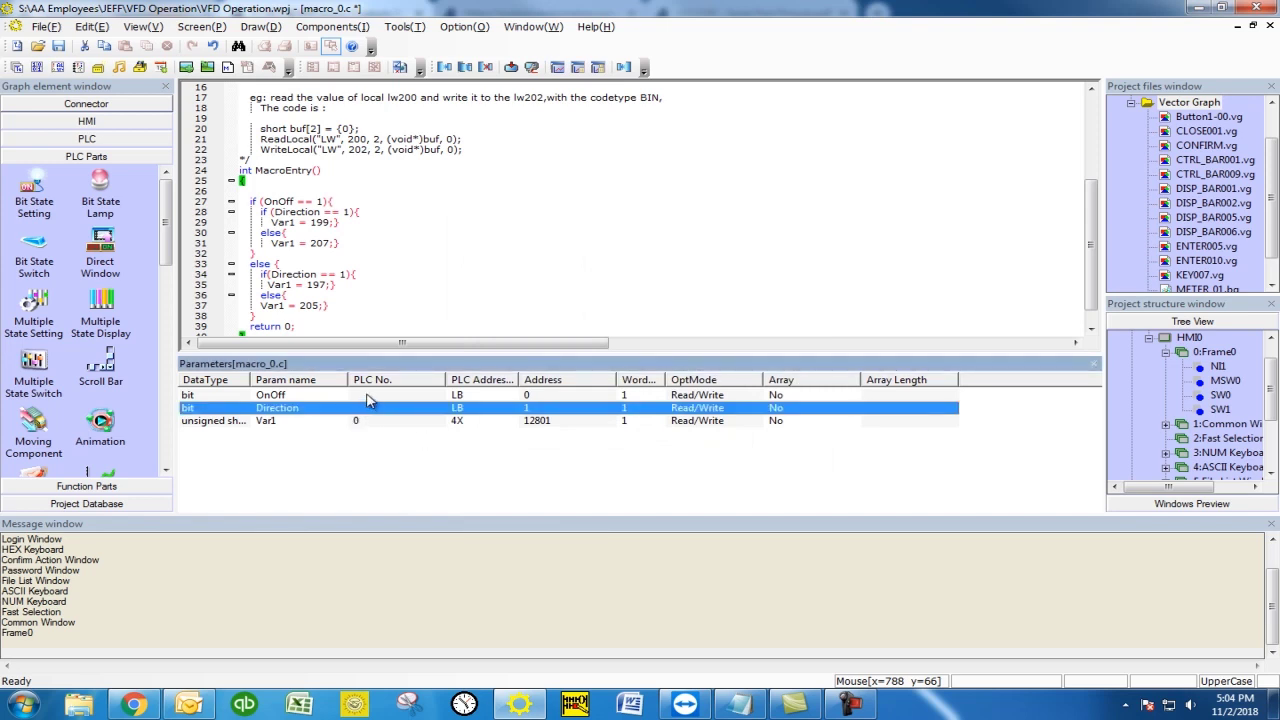
click(367, 395)
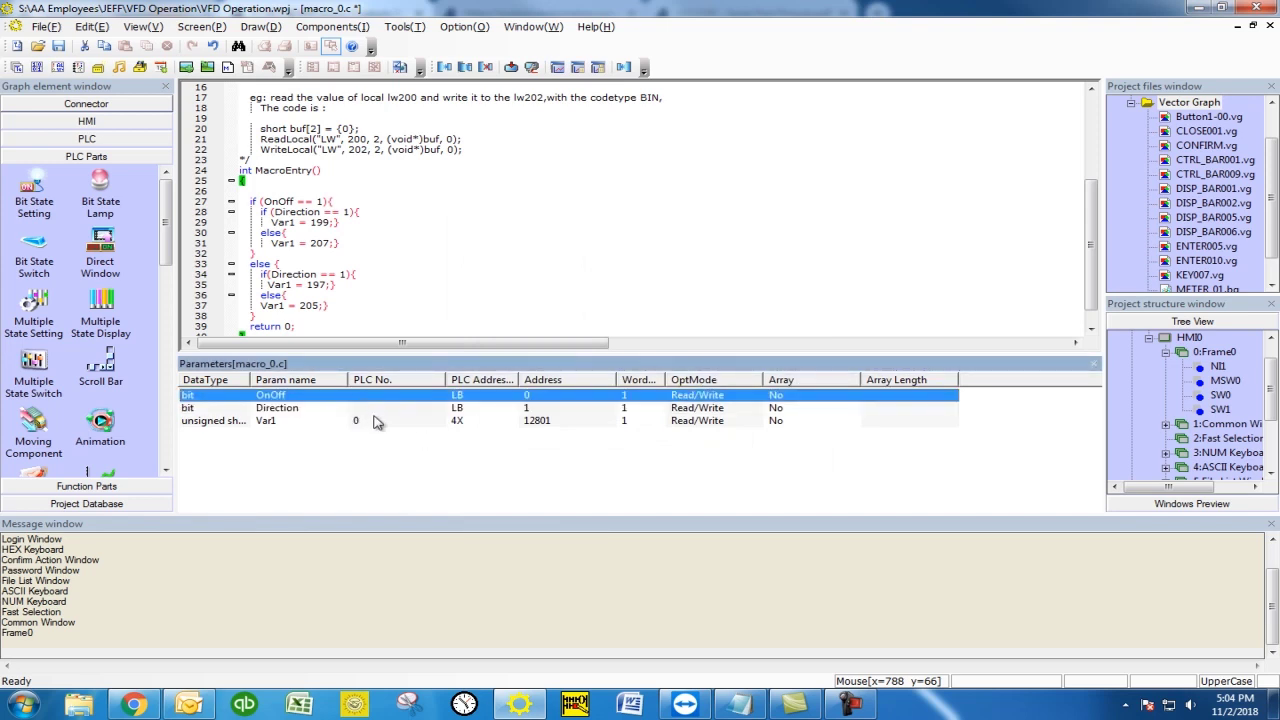
click(388, 284)
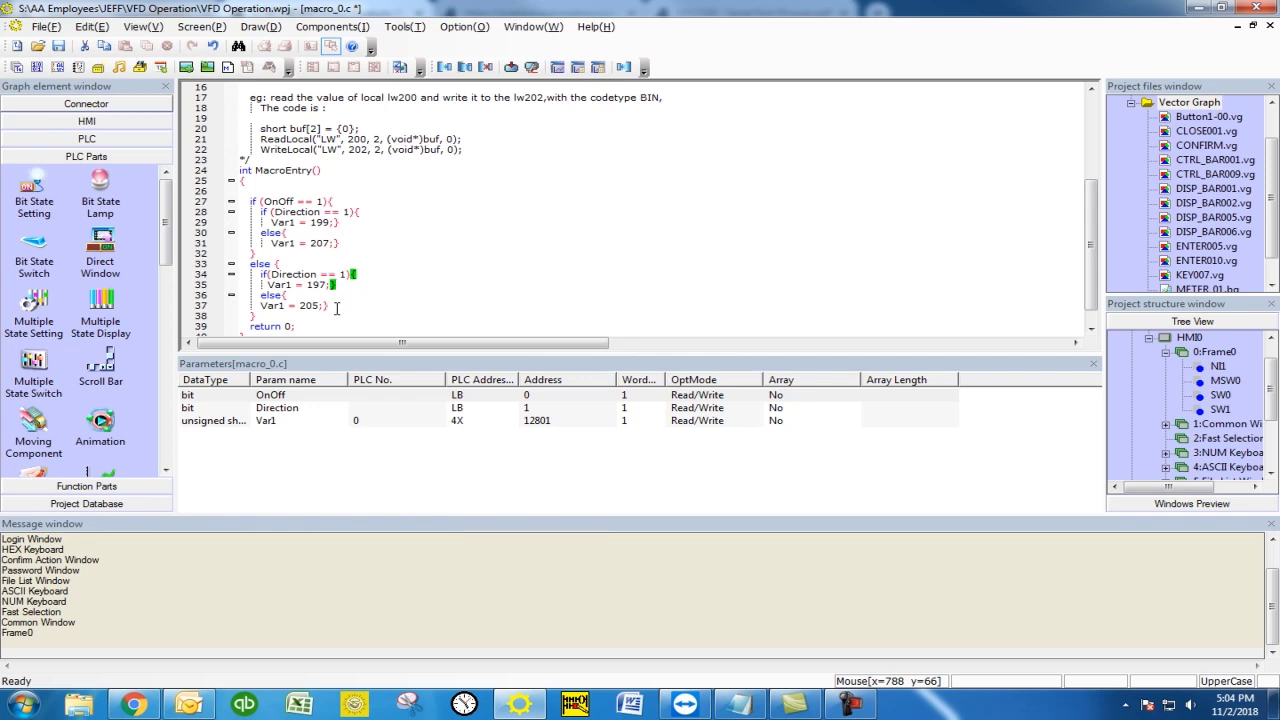
scroll(336, 307, down, 1)
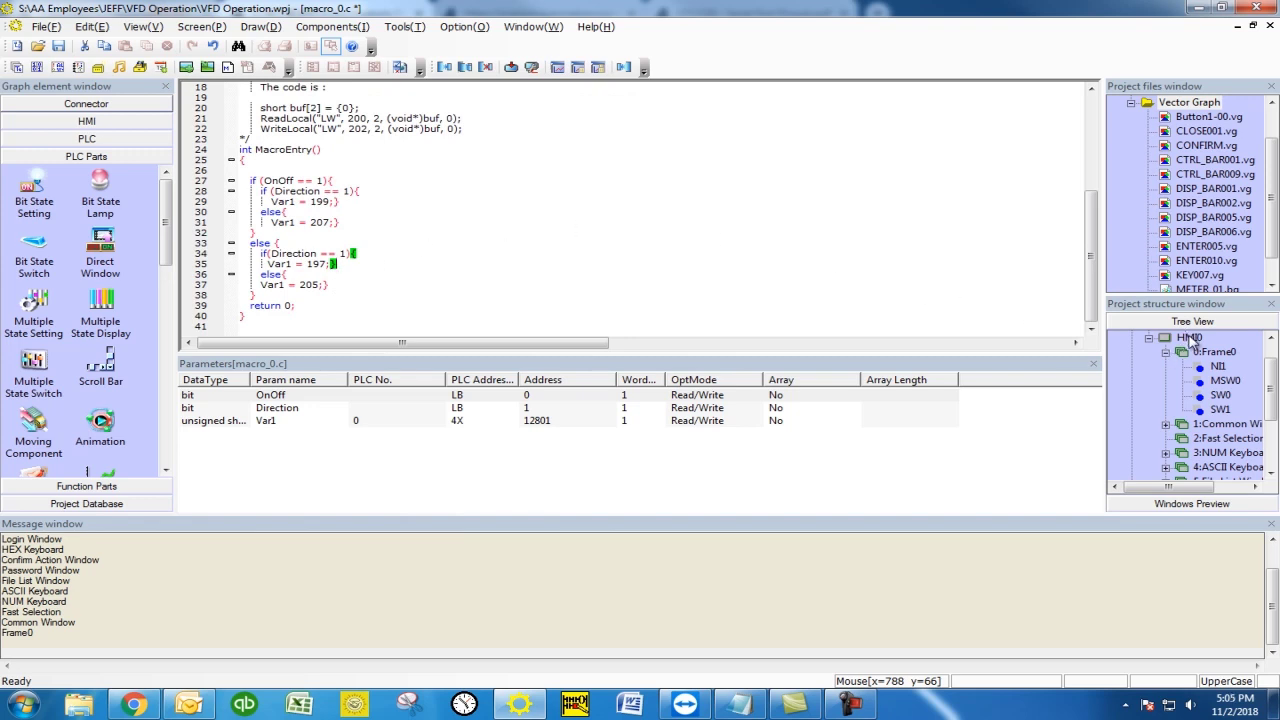
scroll(1186, 345, up, 1)
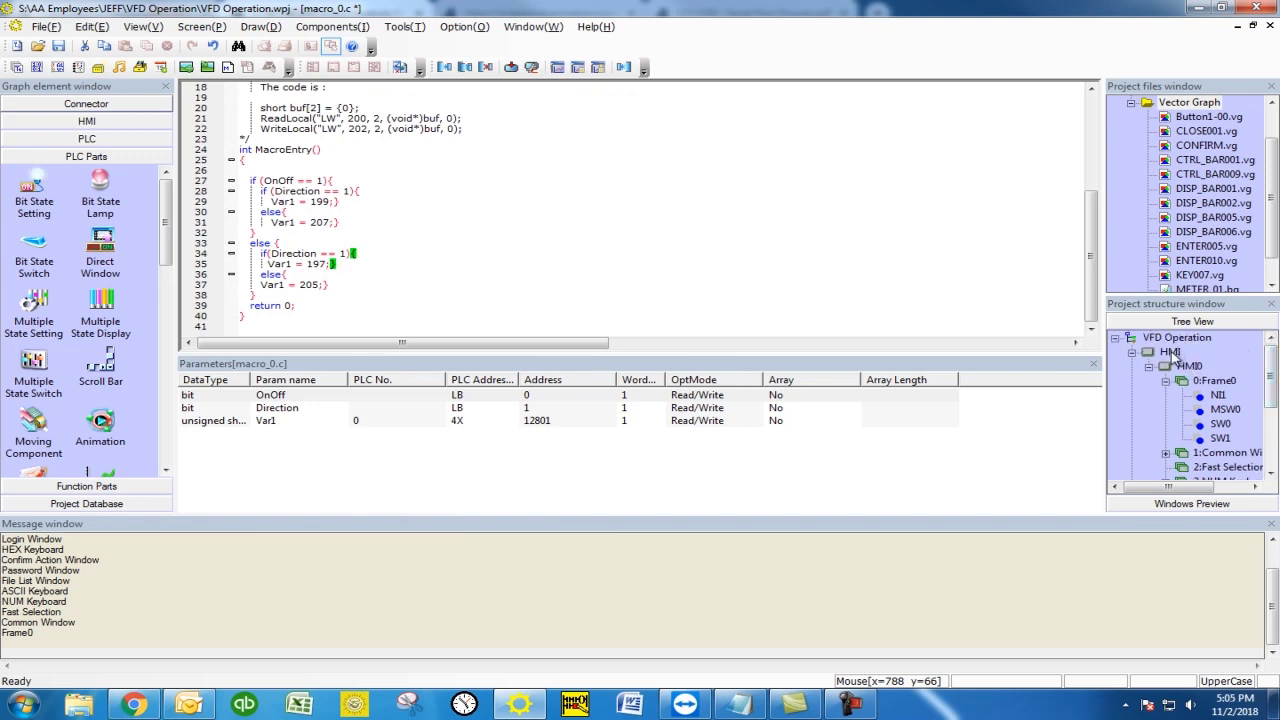
click(1172, 354)
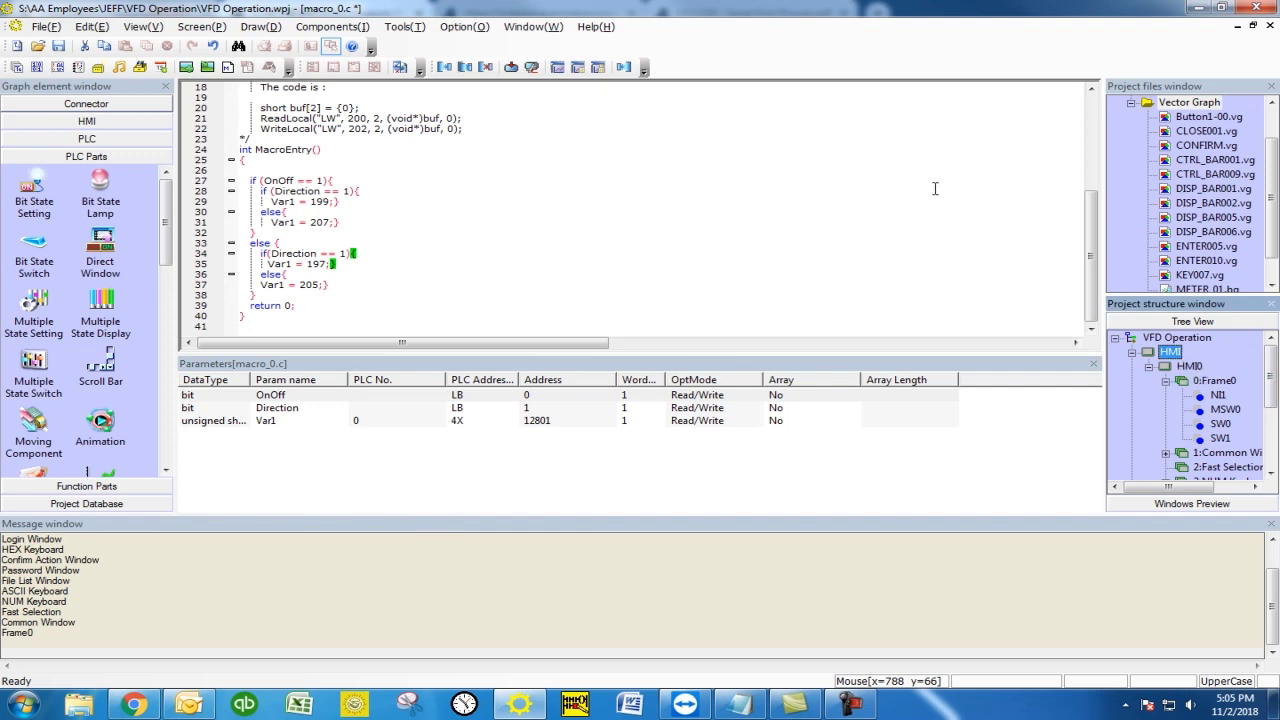
- Open Frame0 and review the red SW0 switch's label and switching settings
double_click(1215, 381)
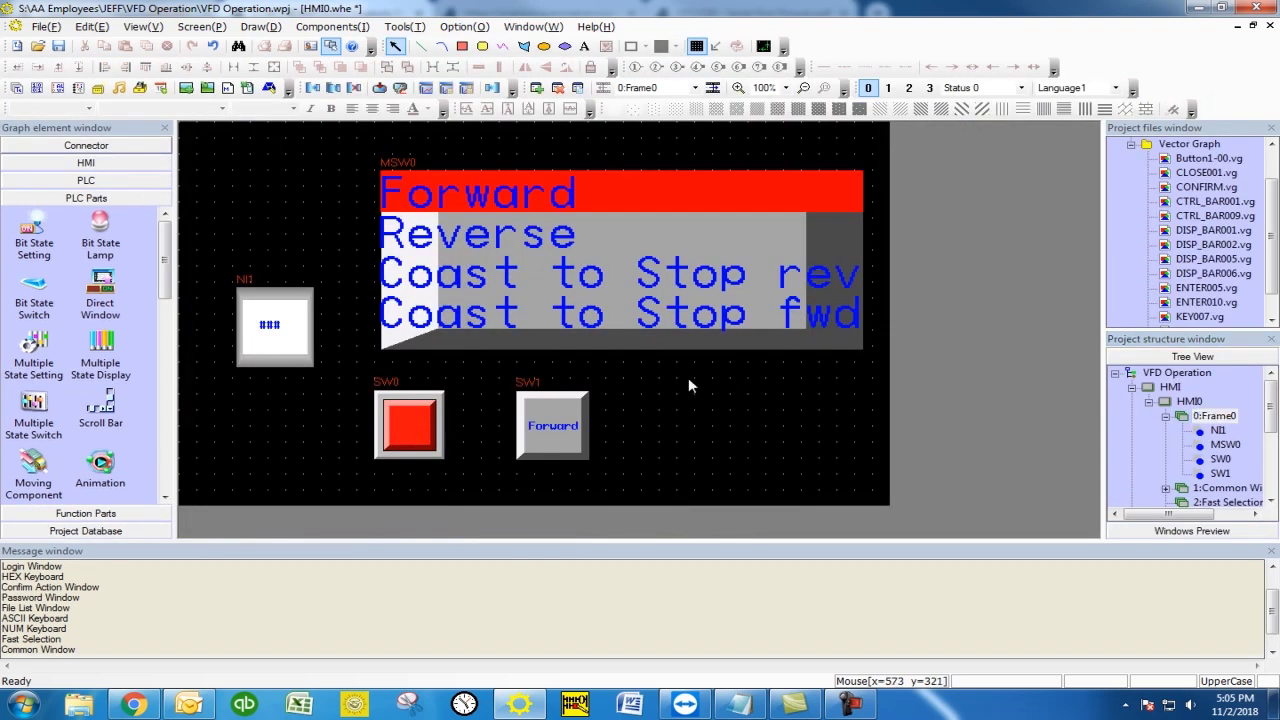
double_click(420, 426)
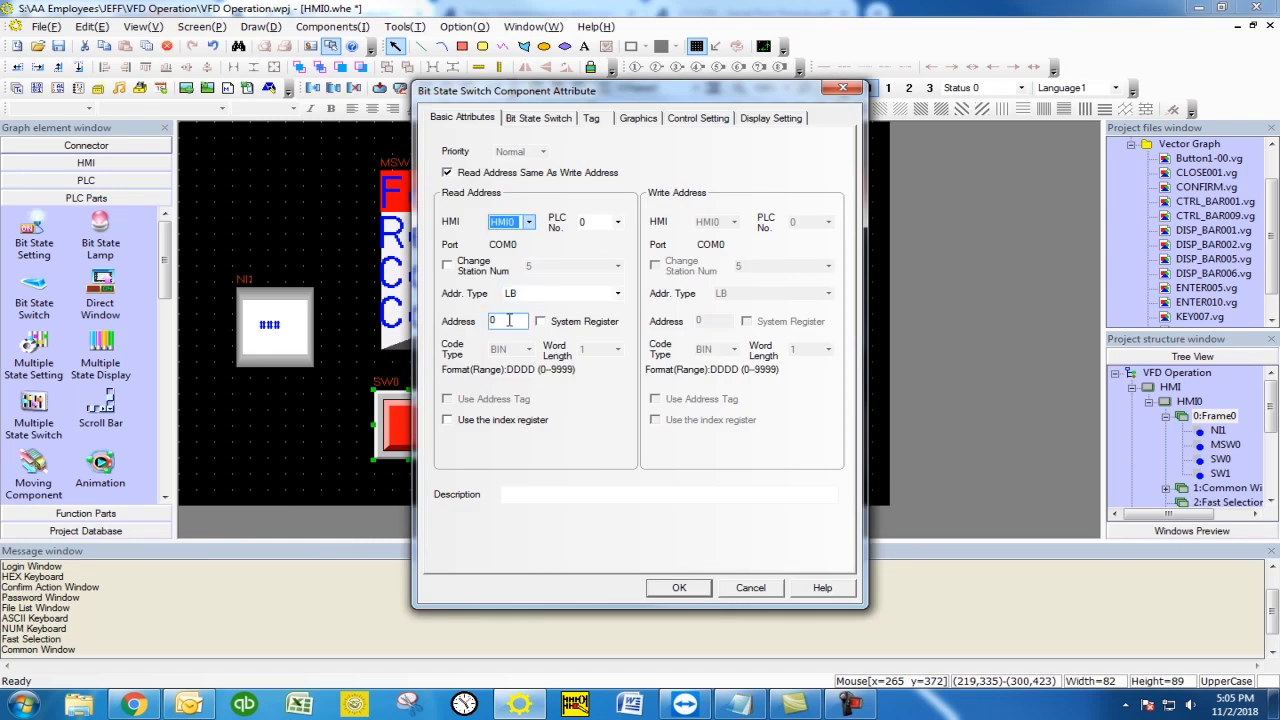
click(590, 119)
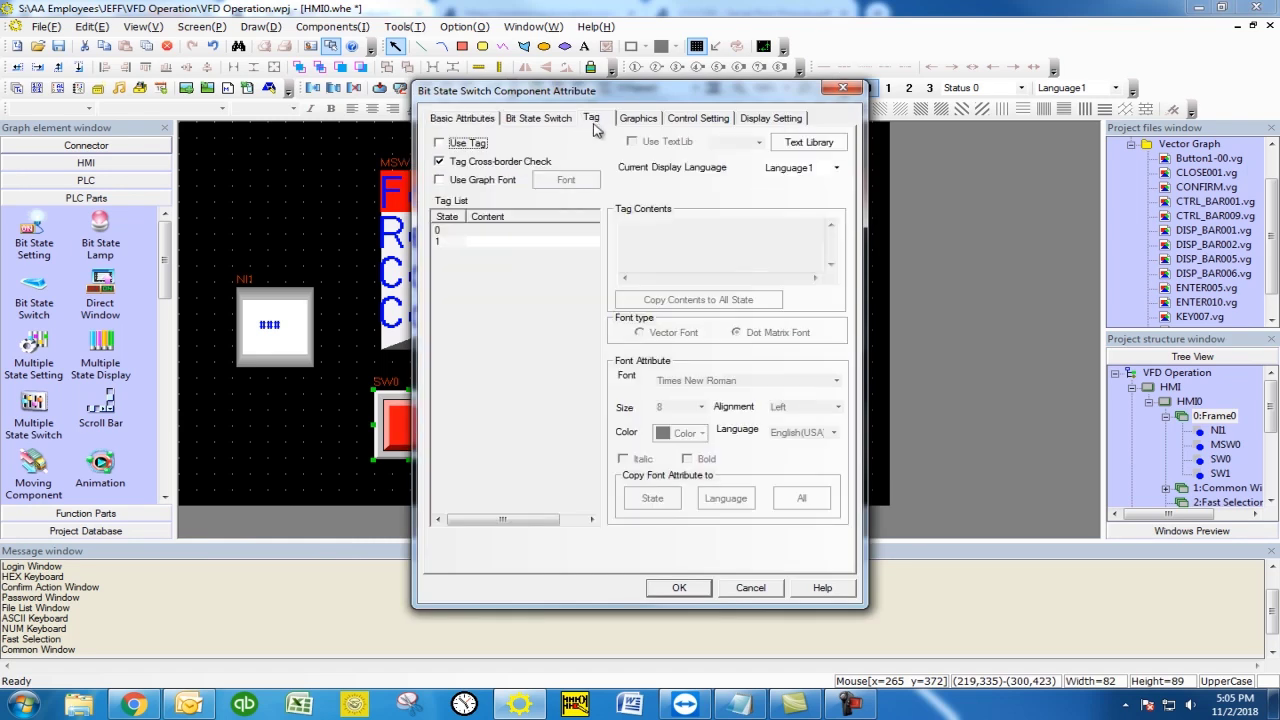
click(540, 118)
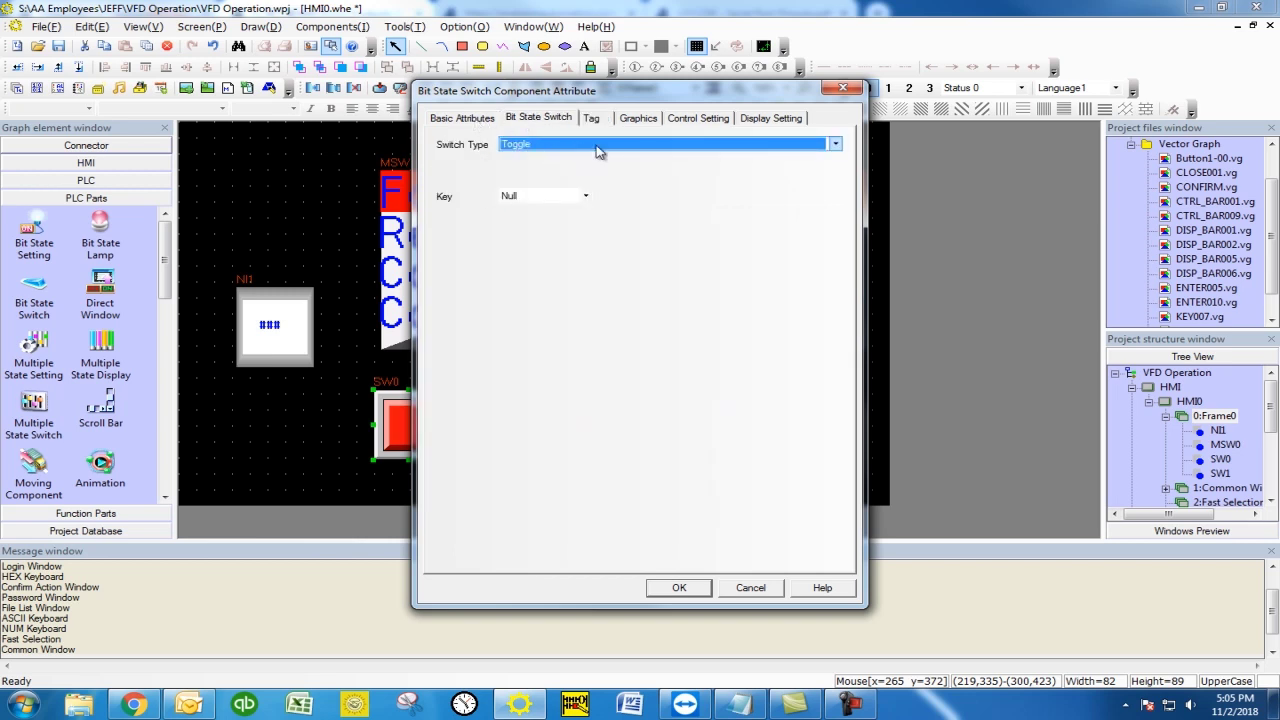
click(685, 586)
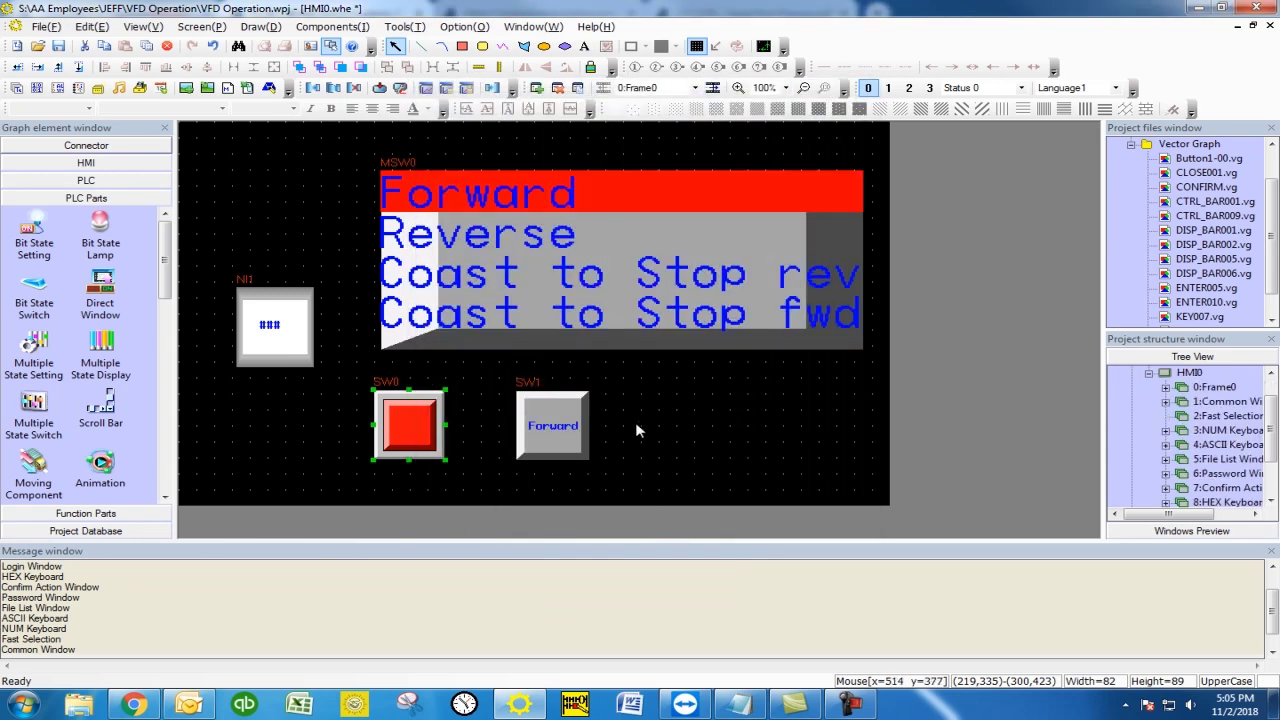
- Verify SW1 toggles LB 1 with Forward and Reverse state labels
double_click(558, 424)
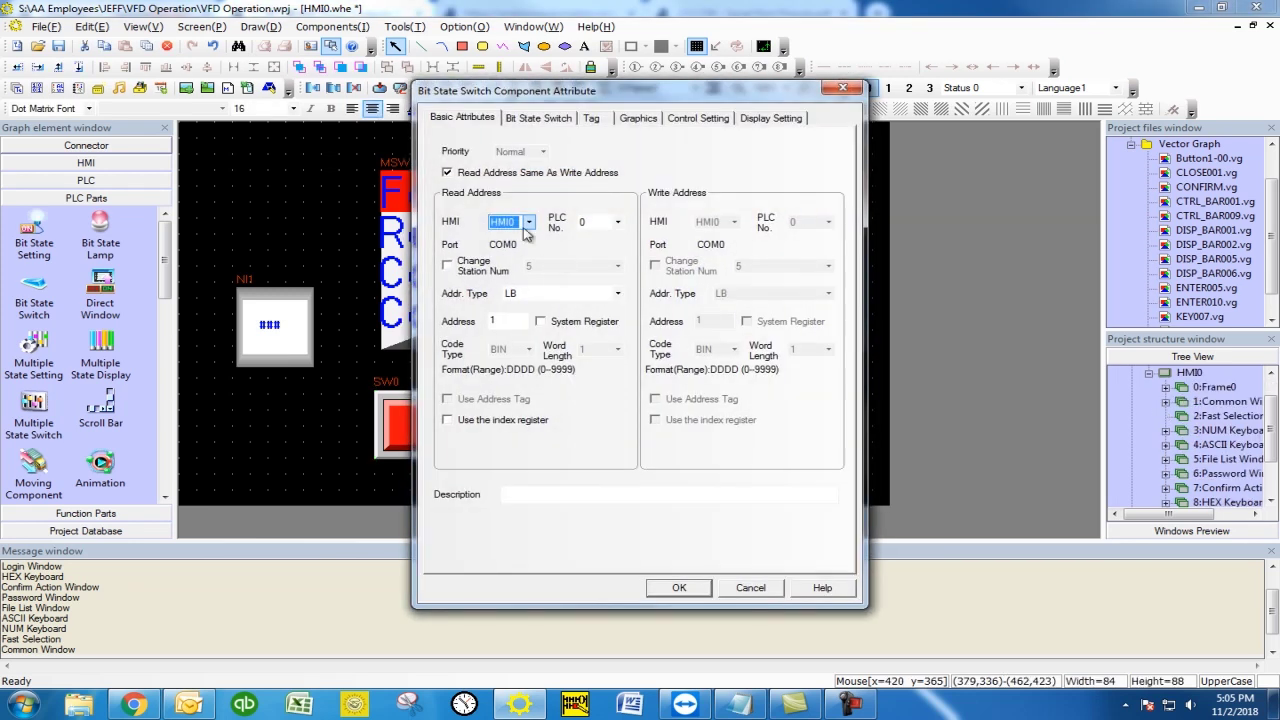
click(515, 322)
click(553, 118)
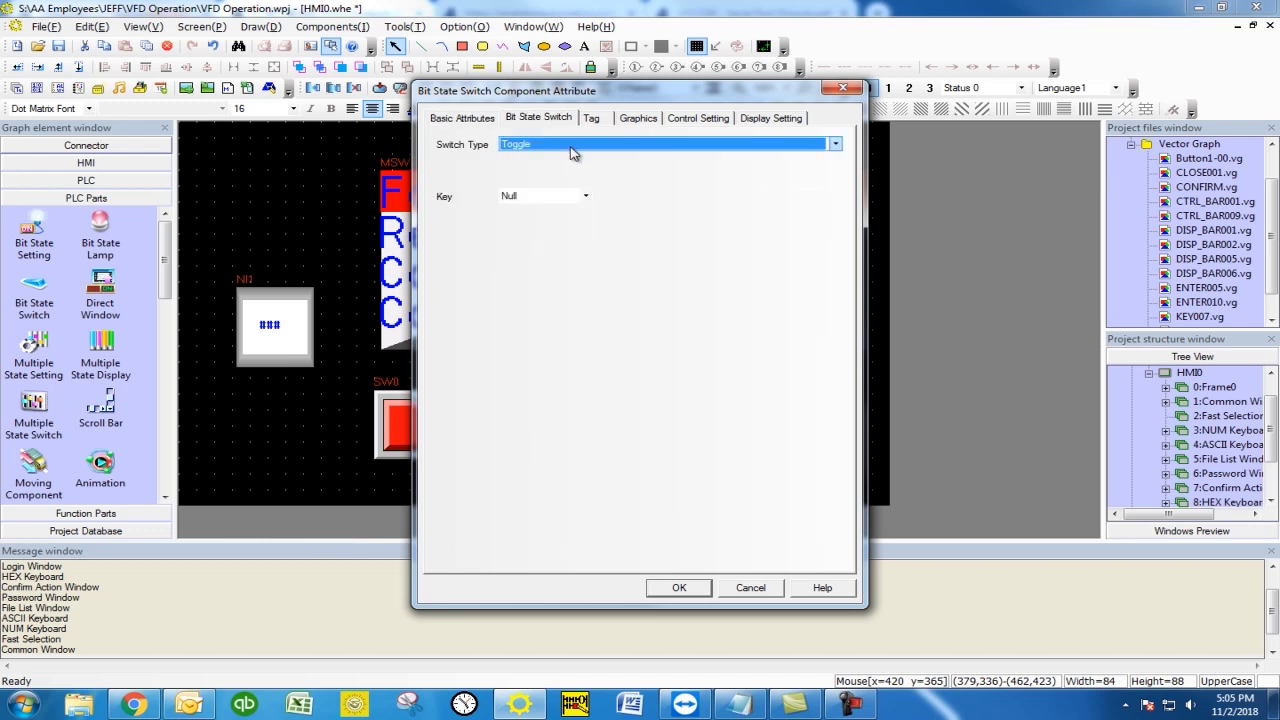
click(592, 118)
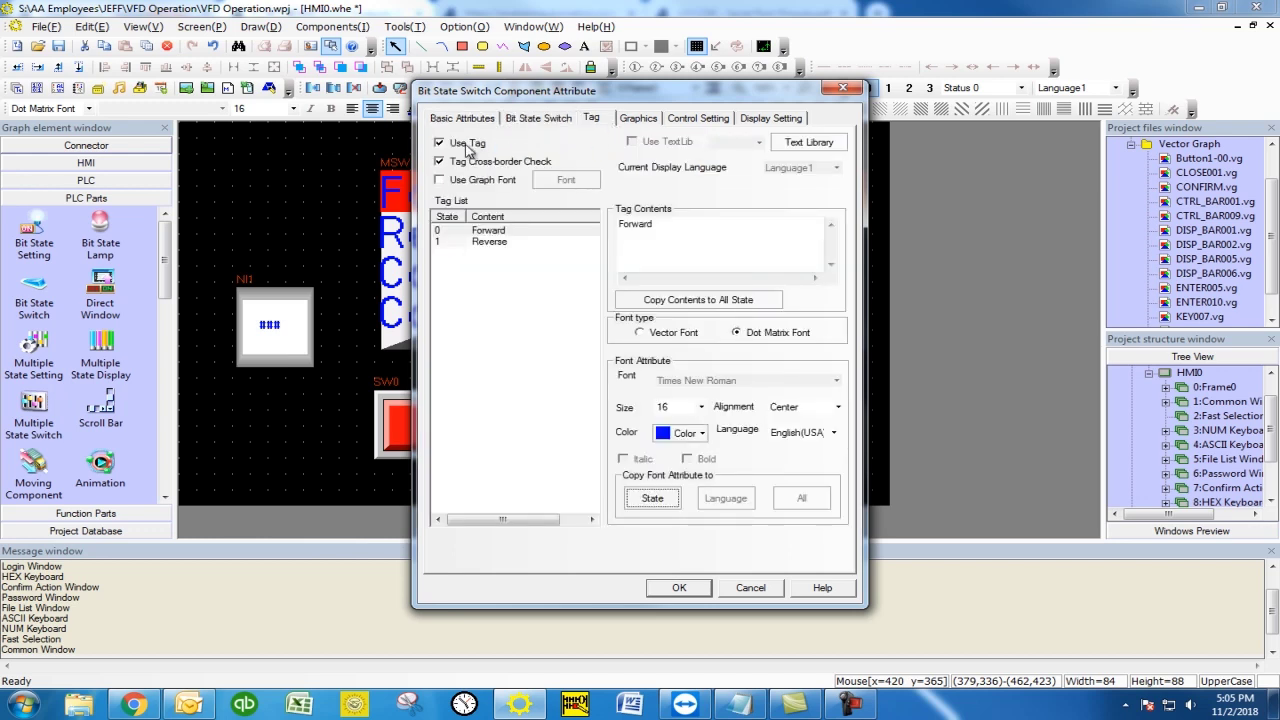
click(510, 231)
click(512, 242)
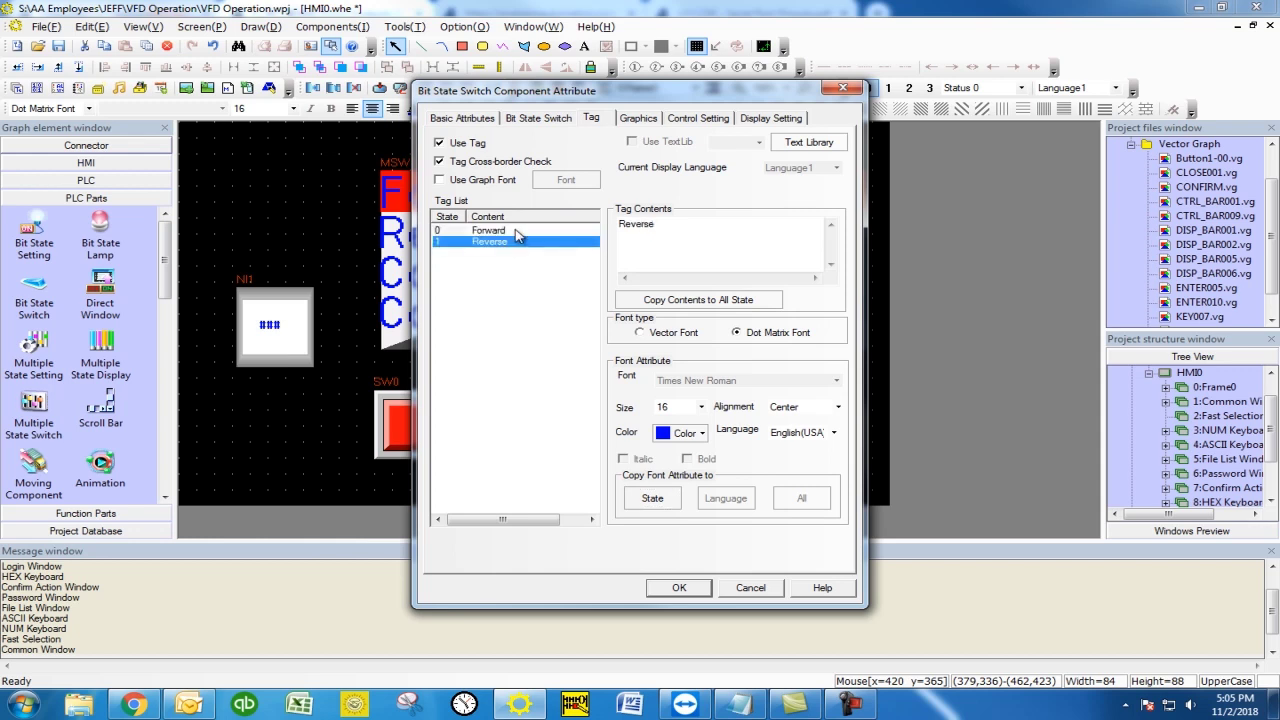
click(518, 231)
click(676, 588)
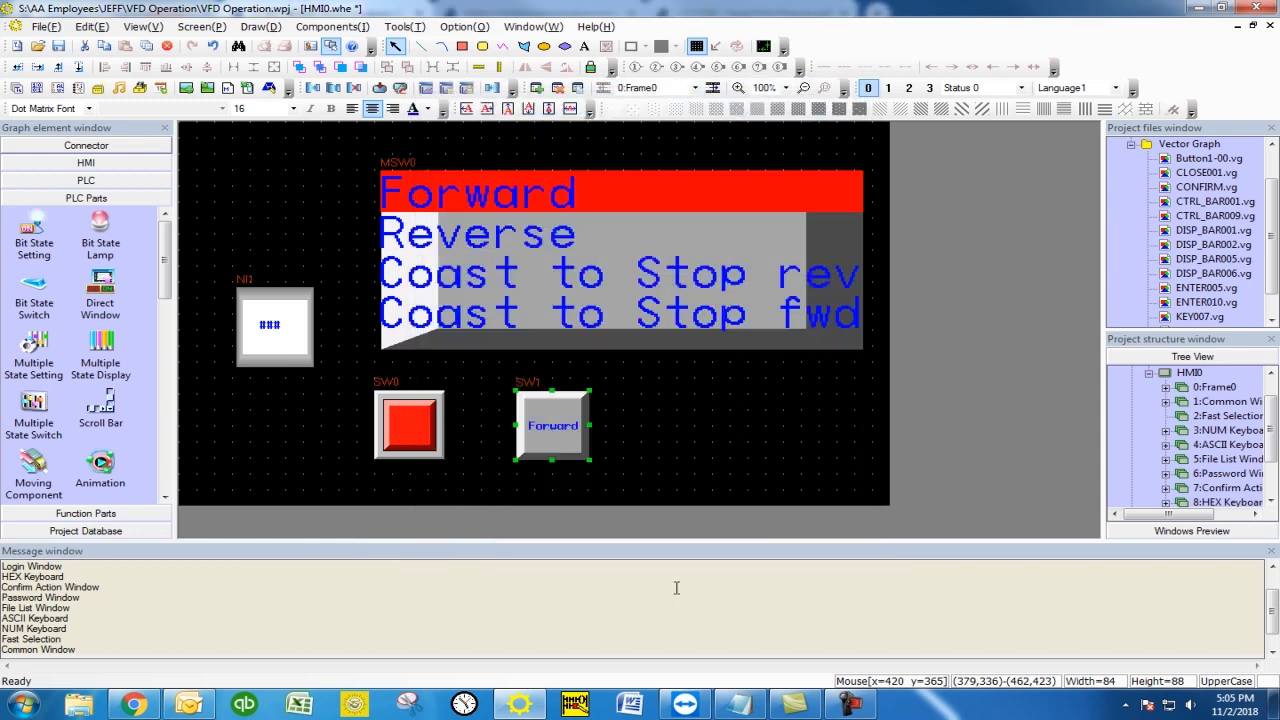
- Build the project with 0 errors and 0 warnings and open KHSimulator for HMI0
click(47, 290)
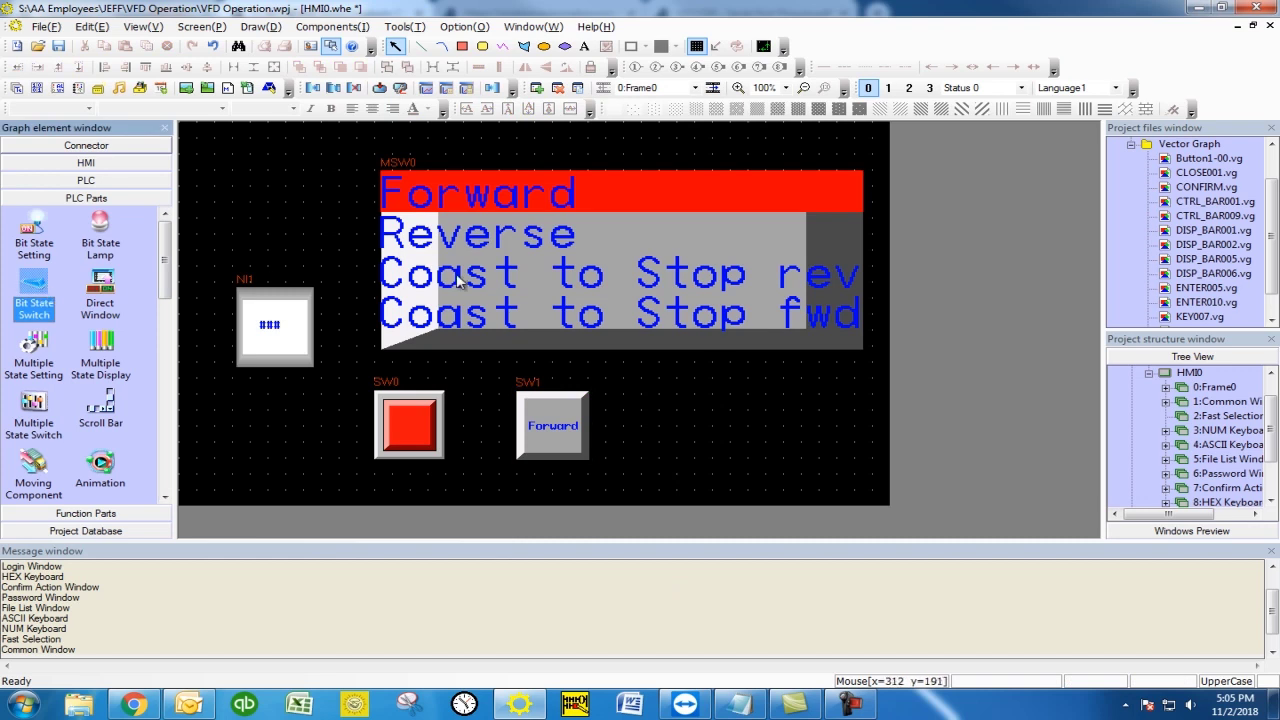
click(42, 410)
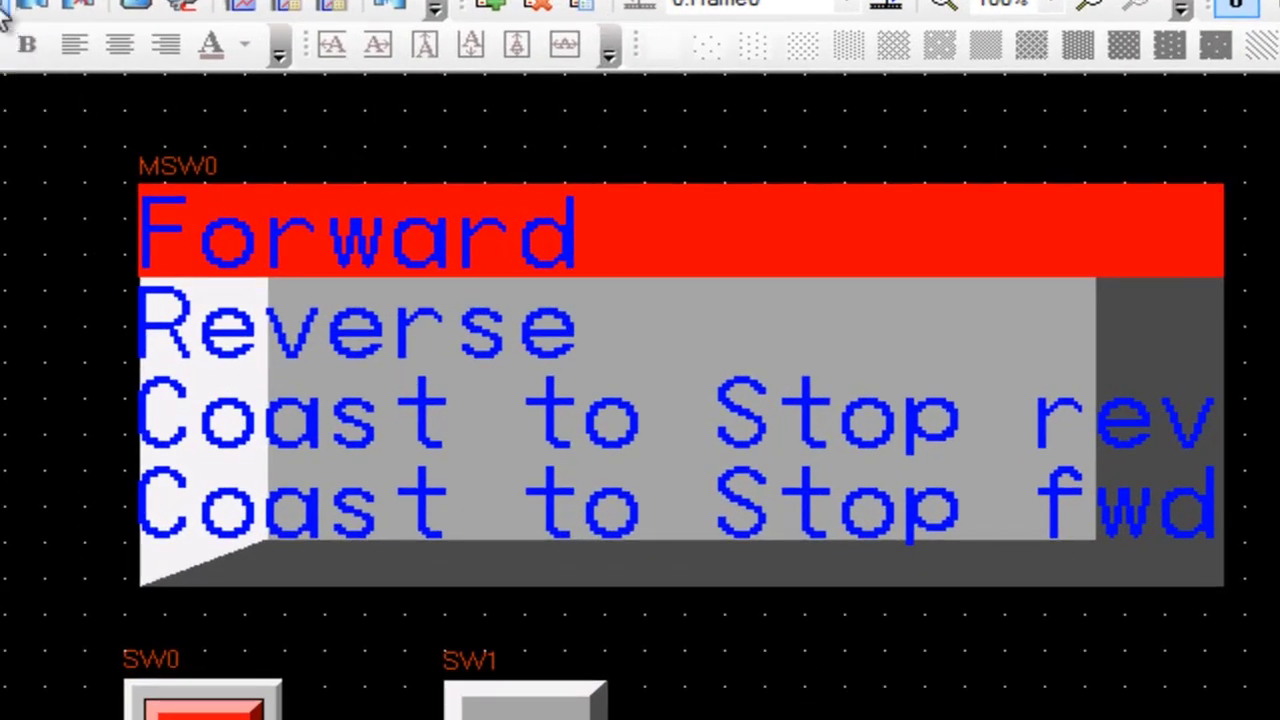
click(243, 10)
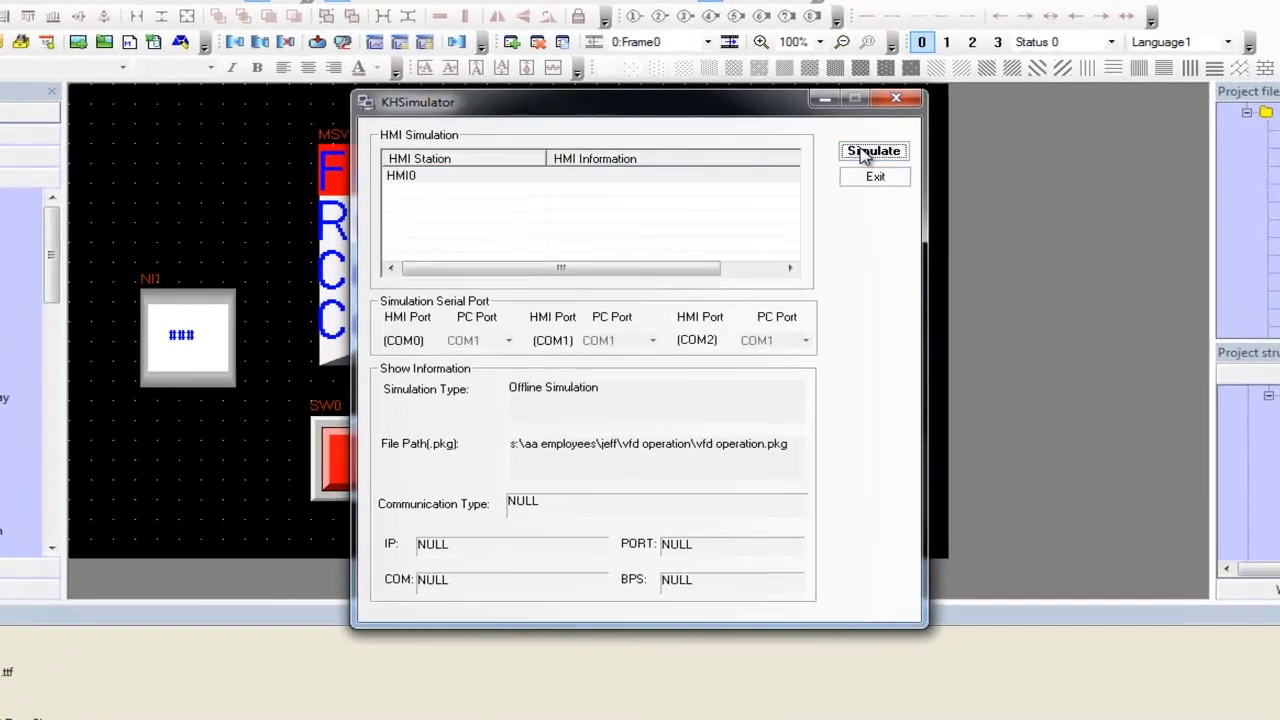
- Start the HMI0 simulation, send Forward, then enter control word 197
click(840, 169)
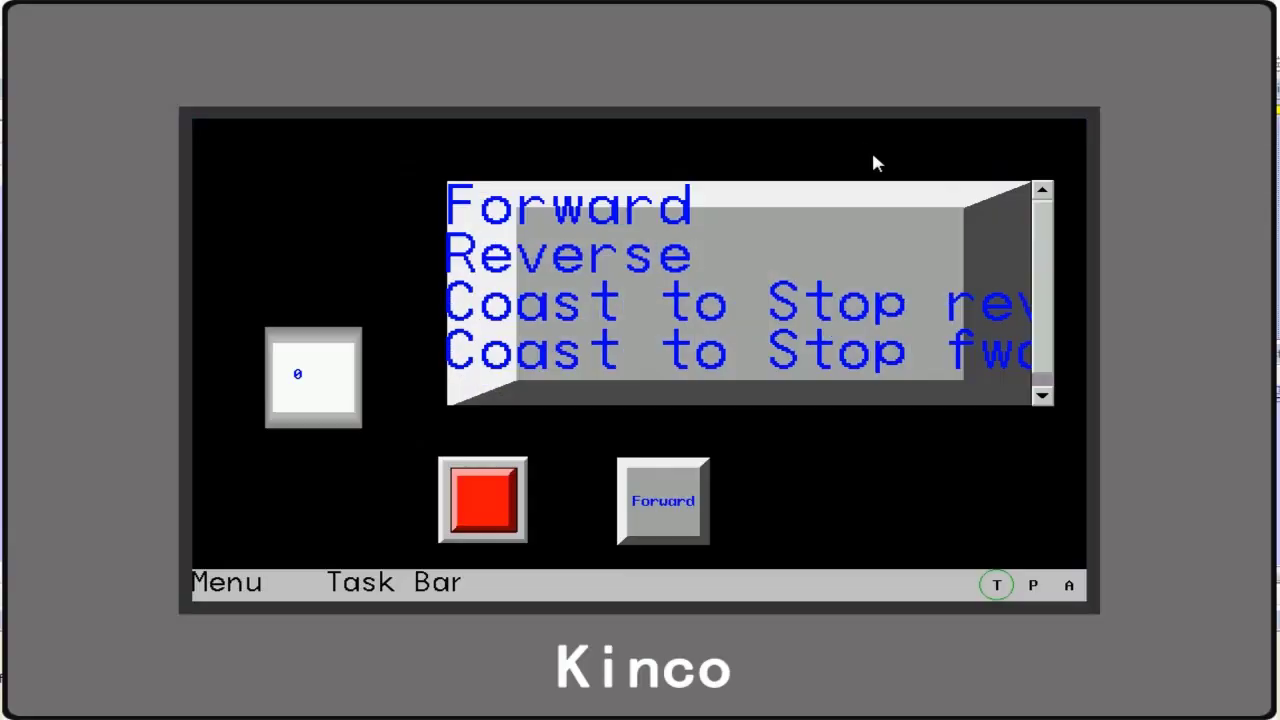
click(648, 215)
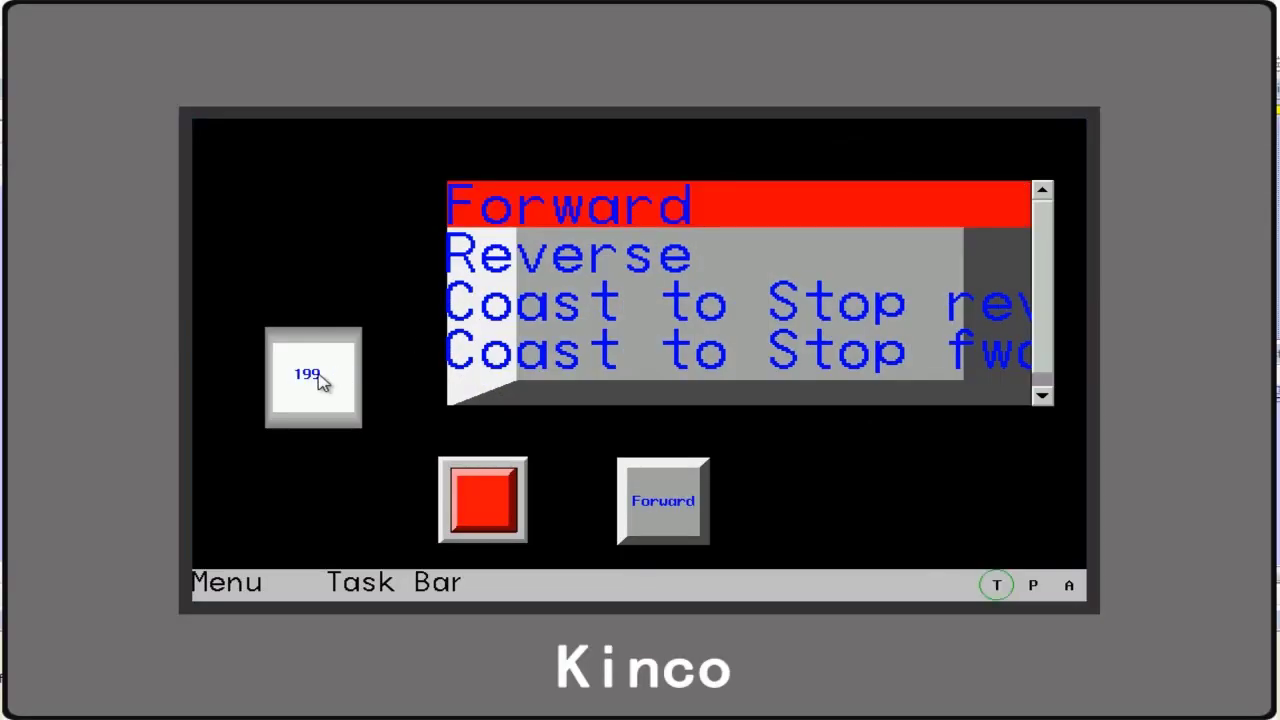
click(316, 378)
click(724, 310)
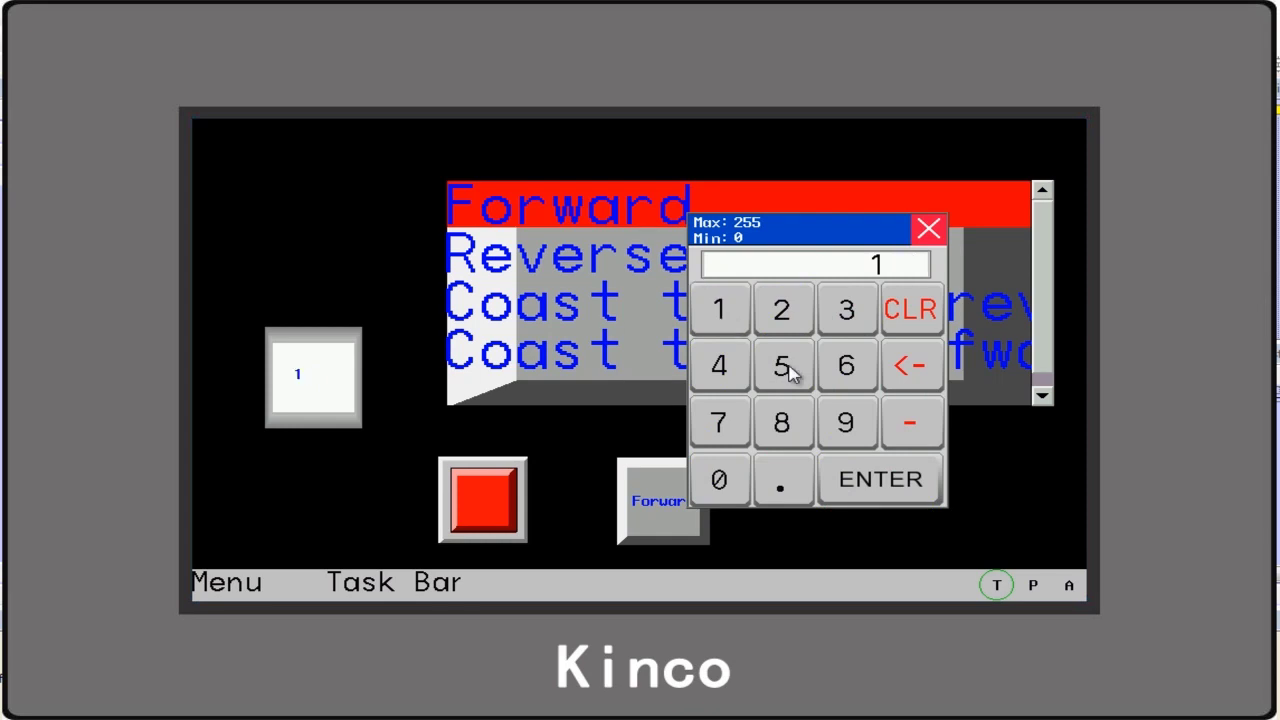
click(846, 420)
click(735, 420)
click(872, 478)
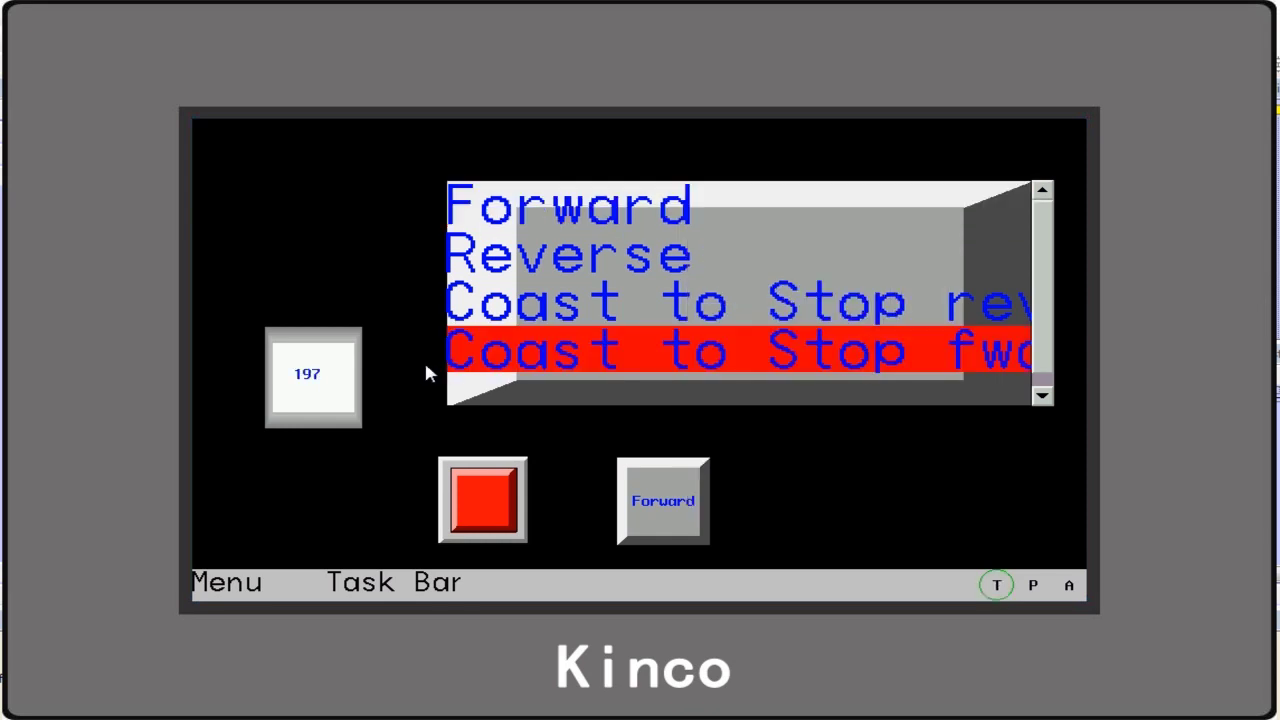
- Enter control word 205, turn the run switch on, and set direction to Reverse
click(305, 380)
click(797, 318)
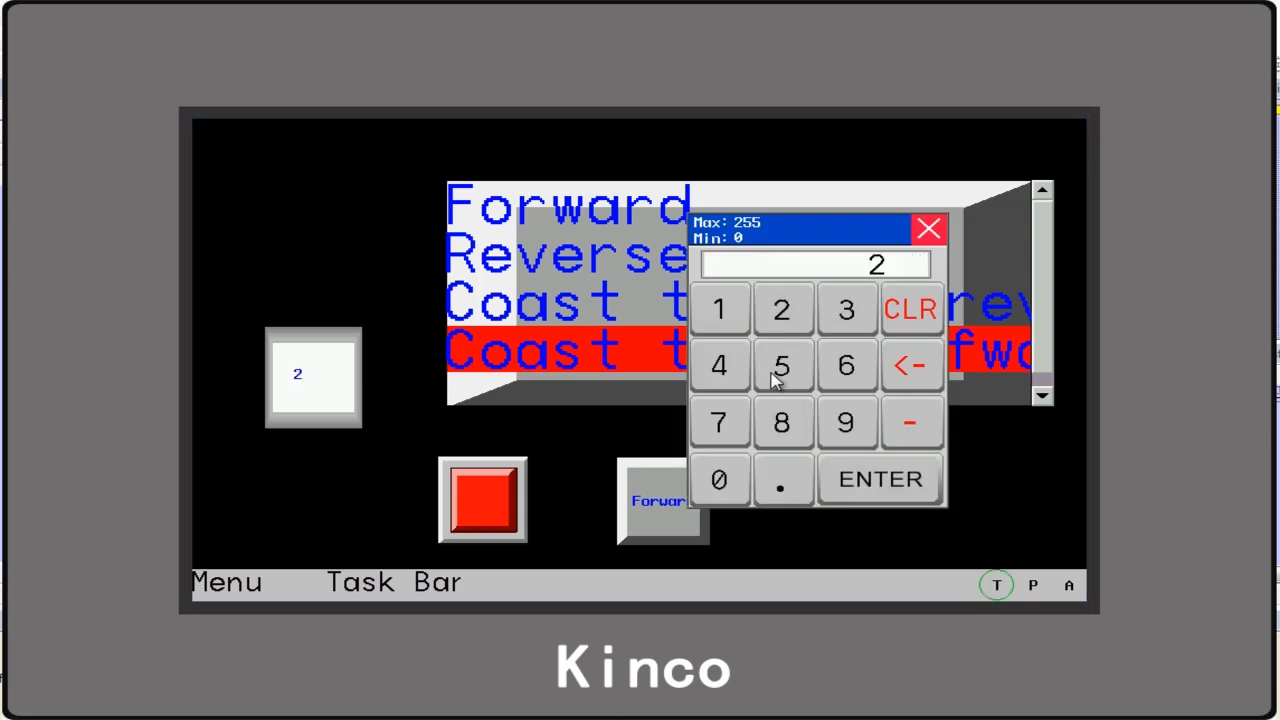
click(729, 468)
click(783, 369)
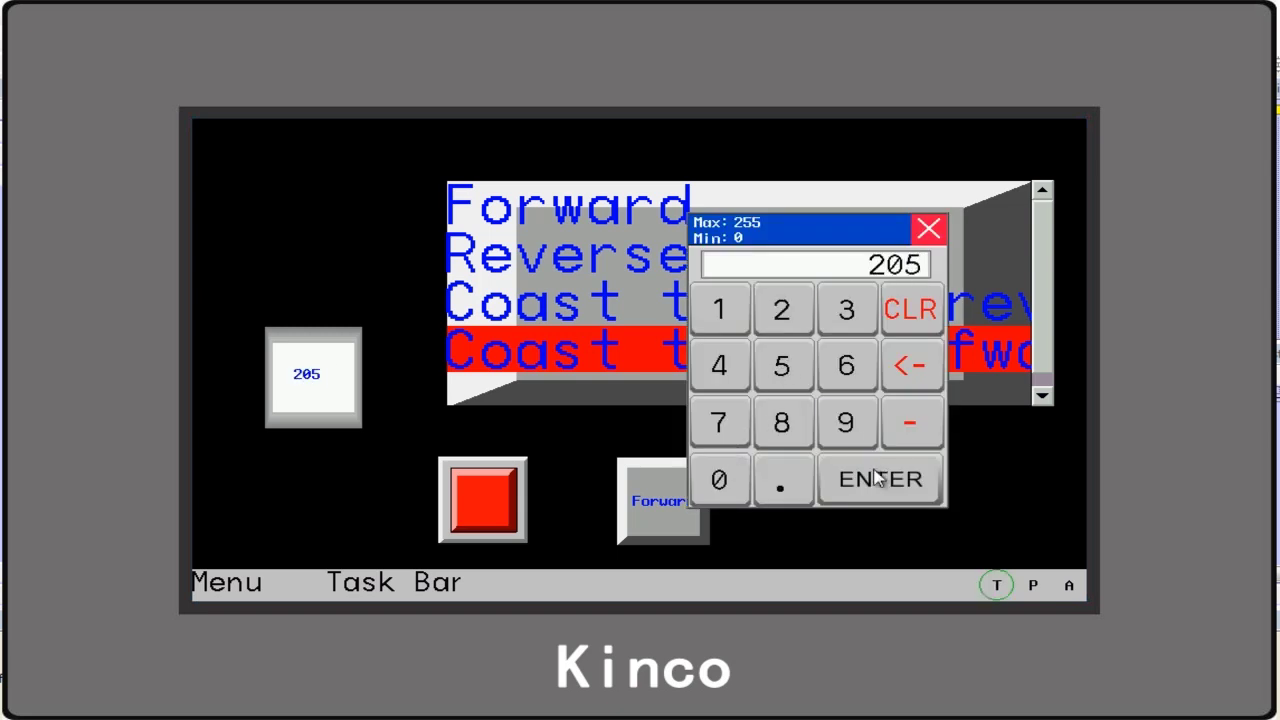
click(874, 478)
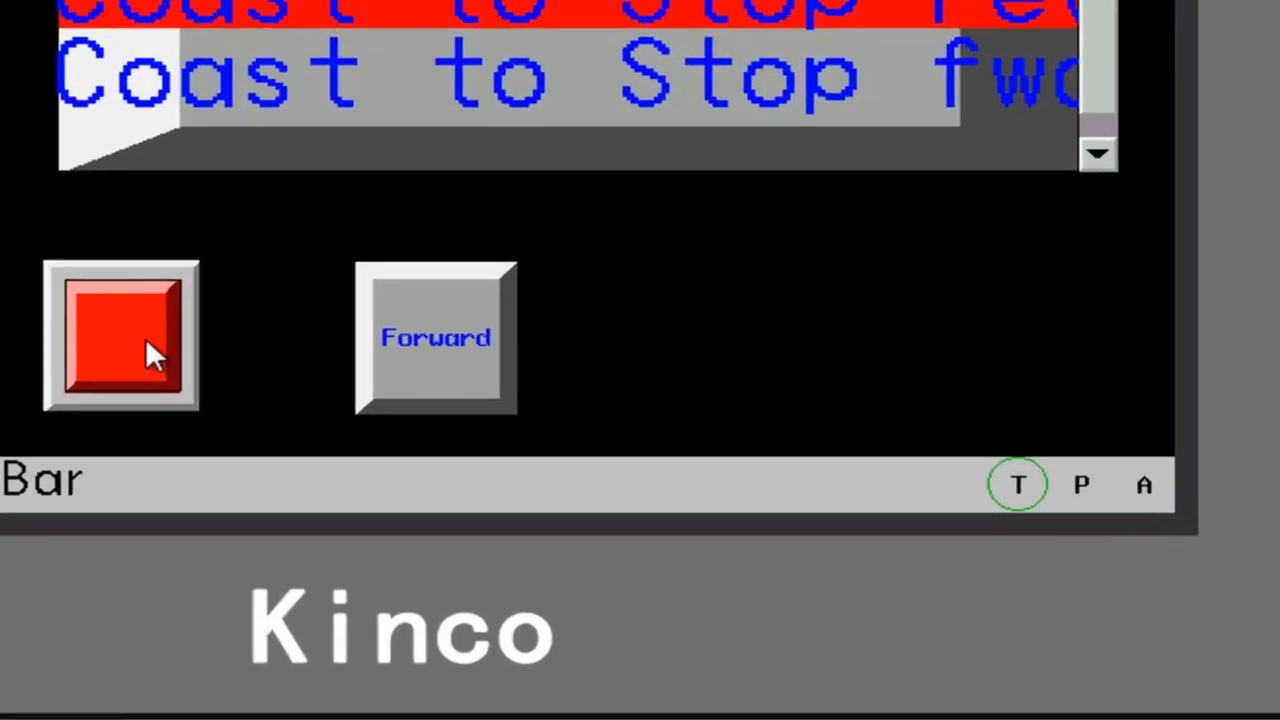
click(398, 452)
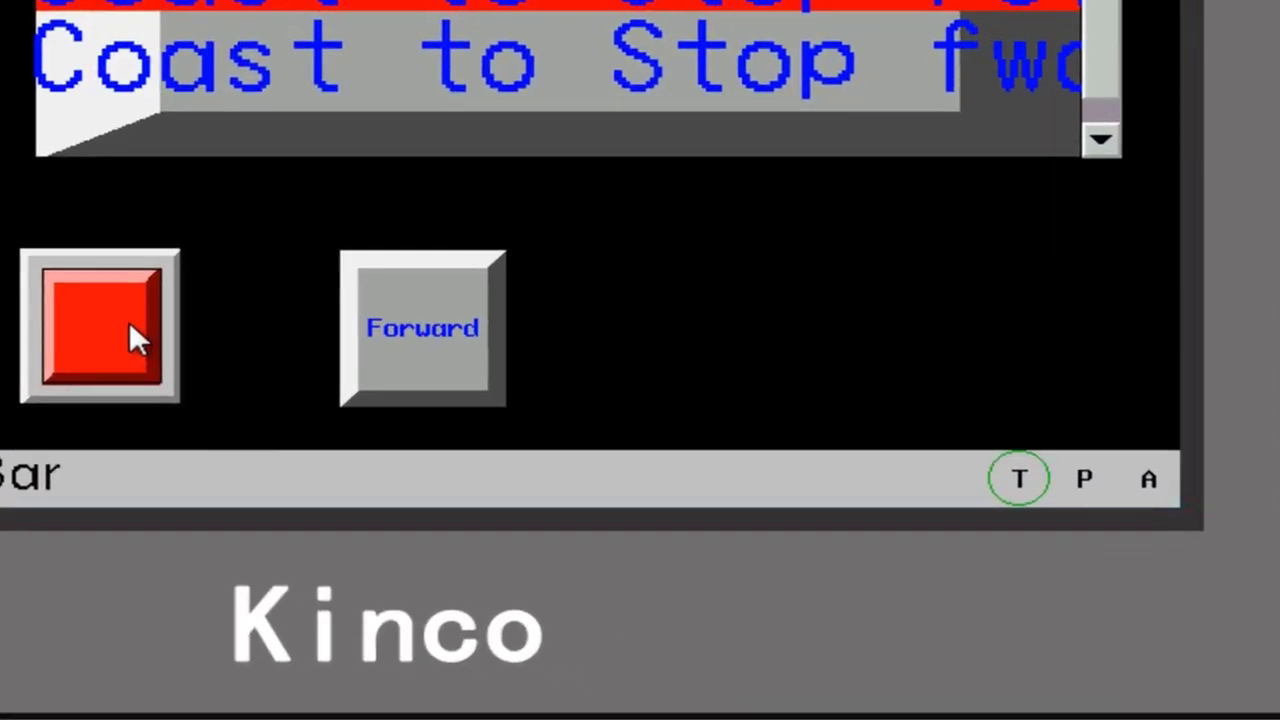
click(463, 276)
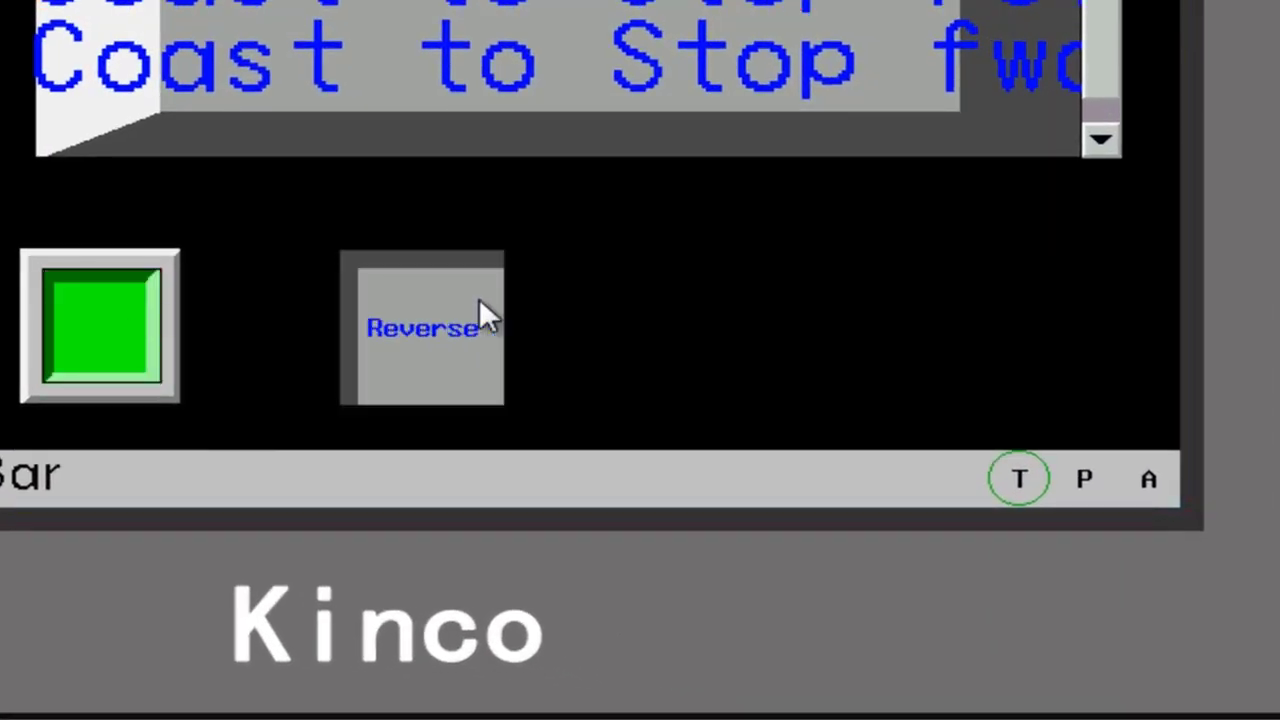